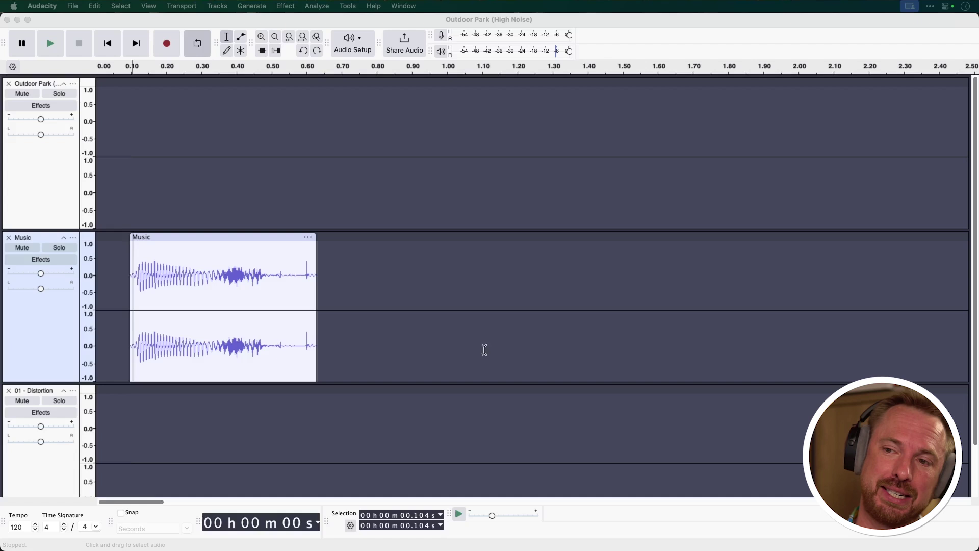
# - Play the Music clip and mark the click near its end
pyautogui.click(123, 269)
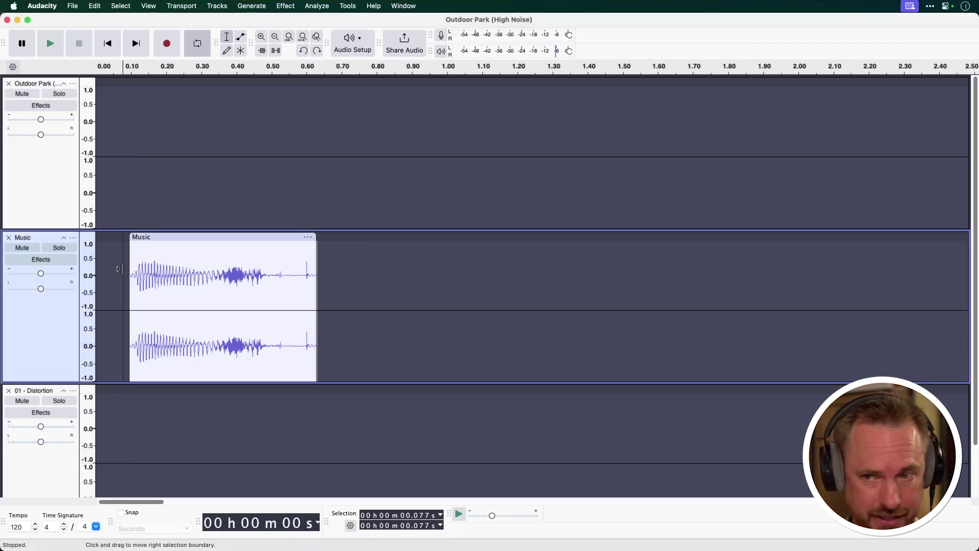
pyautogui.press('space')
pyautogui.press('space')
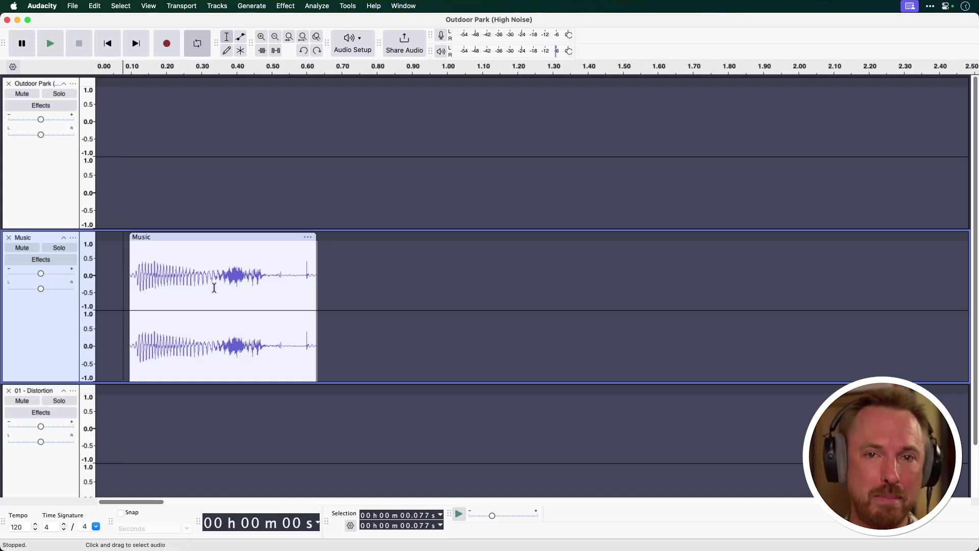
pyautogui.click(306, 281)
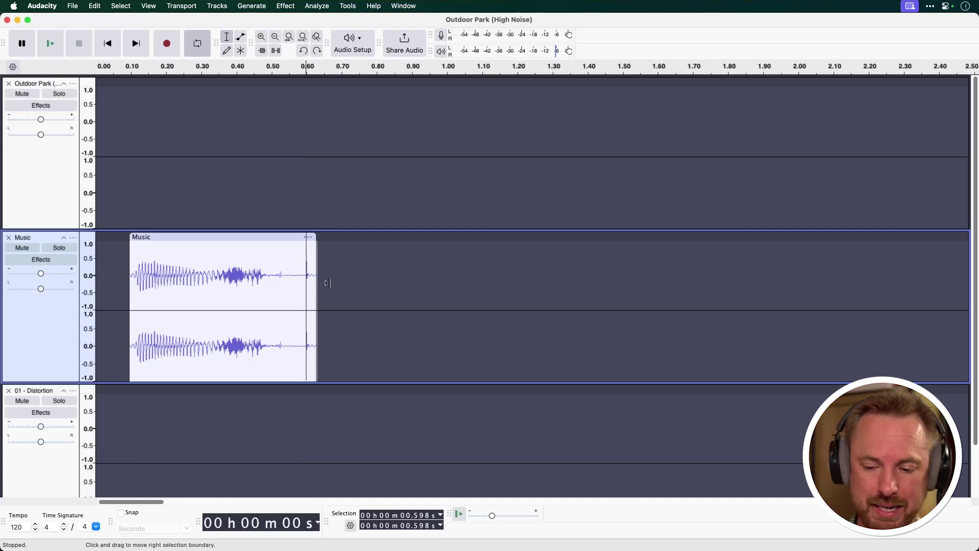
# - Zoom to sample level and select the spike at about 0.599 s, then zoom back out
pyautogui.press('super+1')
pyautogui.press('super+1')
pyautogui.press('super+1')
pyautogui.press('super+1')
pyautogui.press('super+1')
pyautogui.press('super+1')
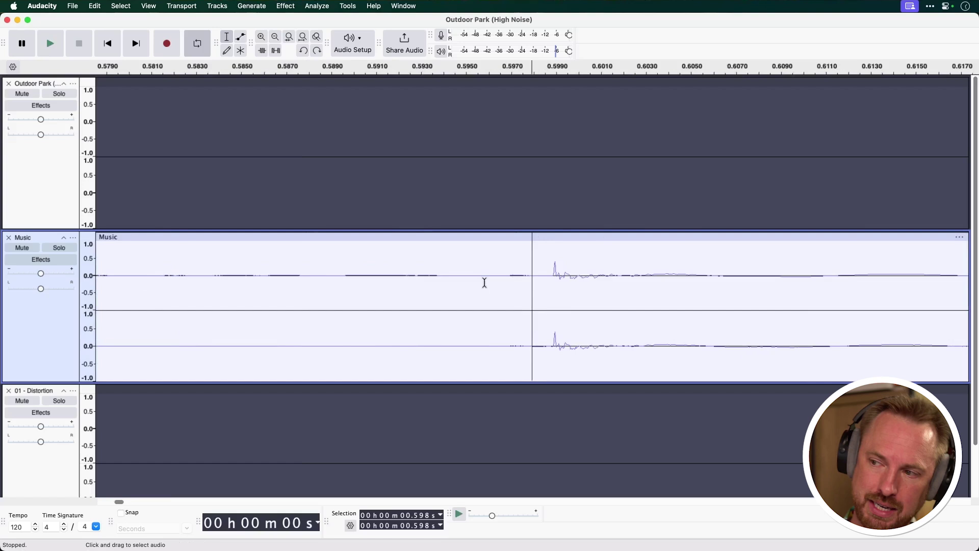
pyautogui.click(553, 274)
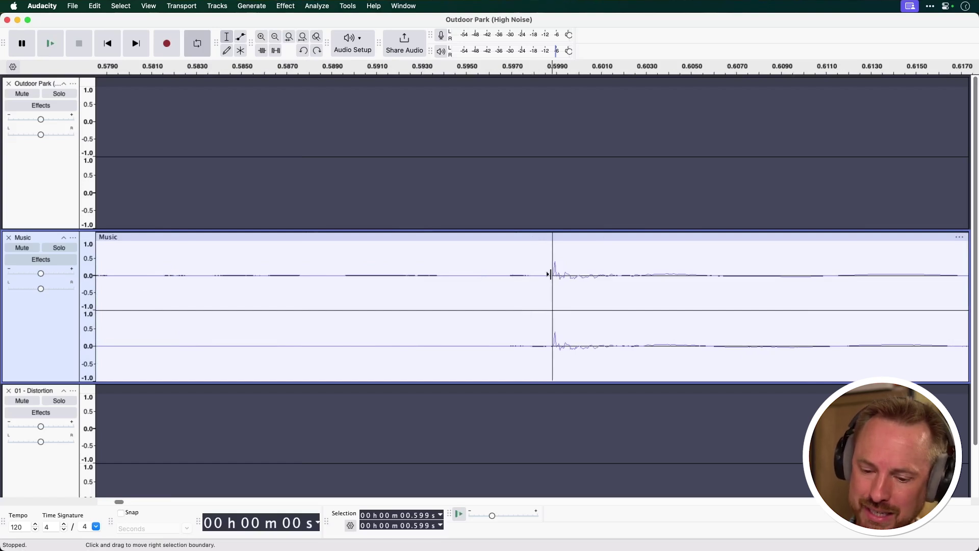
pyautogui.press('super+1')
pyautogui.press('super+1')
pyautogui.press('super+1')
pyautogui.press('super+1')
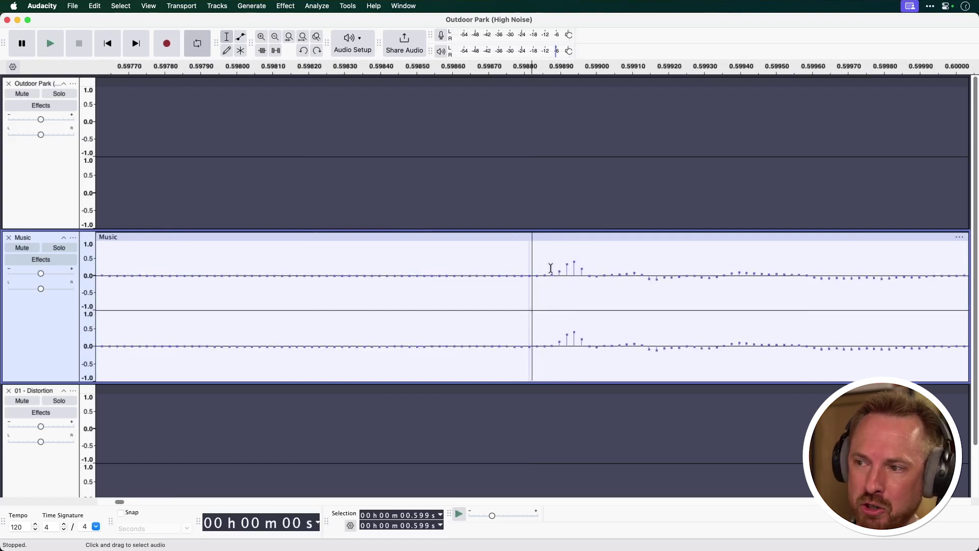
pyautogui.moveTo(550, 269); pyautogui.dragTo(693, 267)
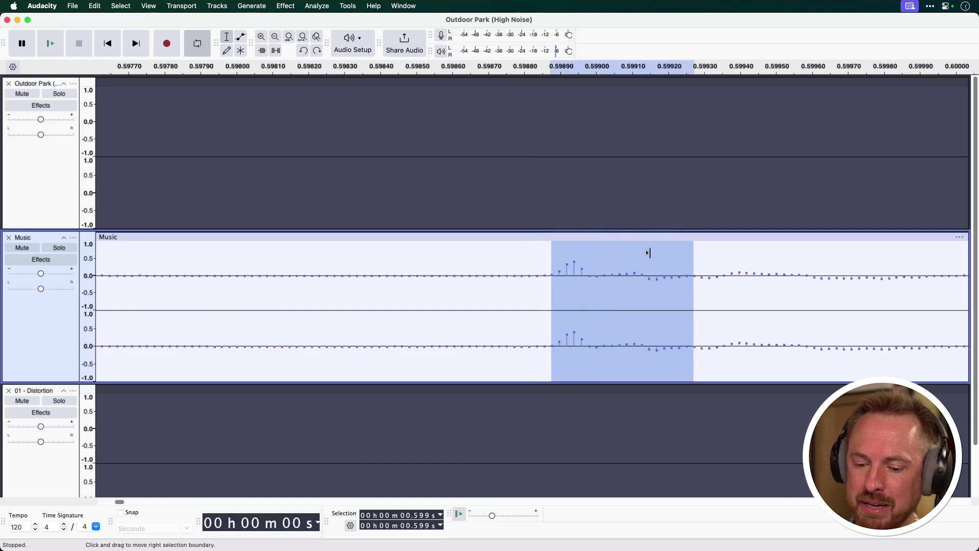
pyautogui.press('super+3')
pyautogui.press('super+3')
pyautogui.press('super+3')
pyautogui.press('super+3')
pyautogui.press('super+3')
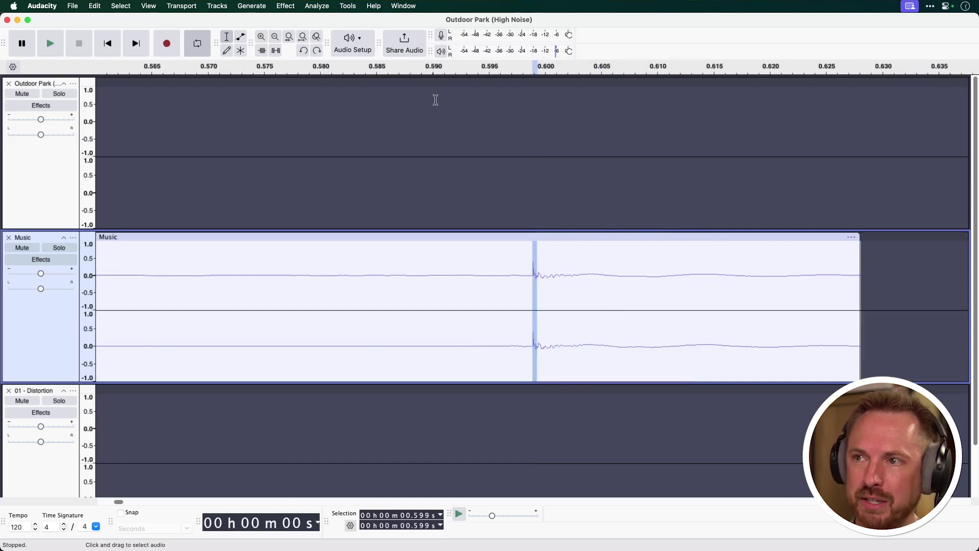
# - Apply Repair to the selected click
pyautogui.click(288, 7)
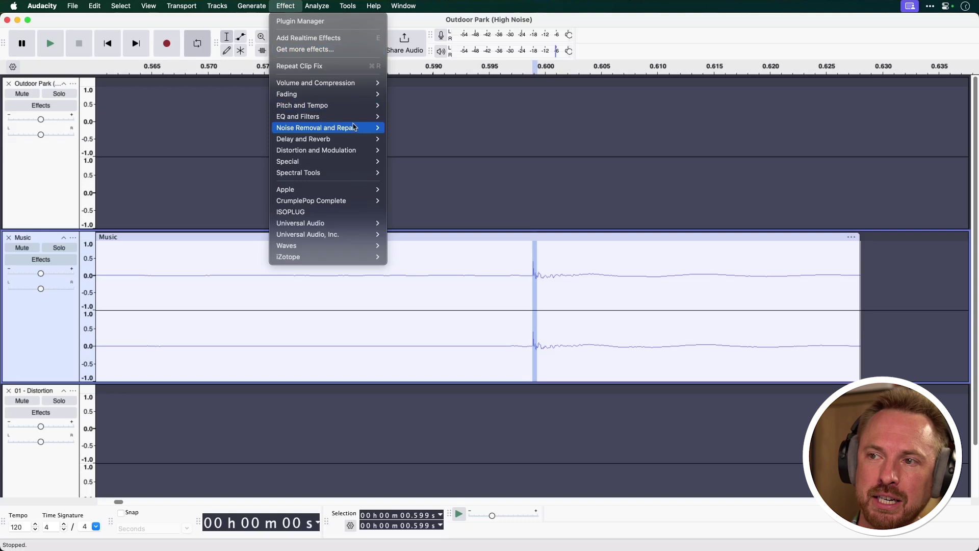
pyautogui.moveTo(358, 132)
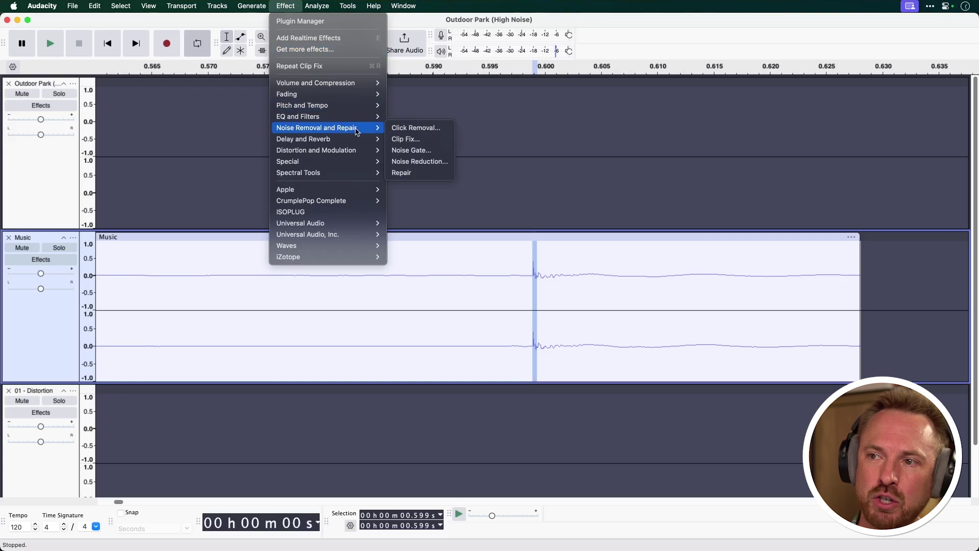
pyautogui.click(403, 172)
# - Play back from just before the repaired click, then zoom into the project's first second
pyautogui.click(476, 299)
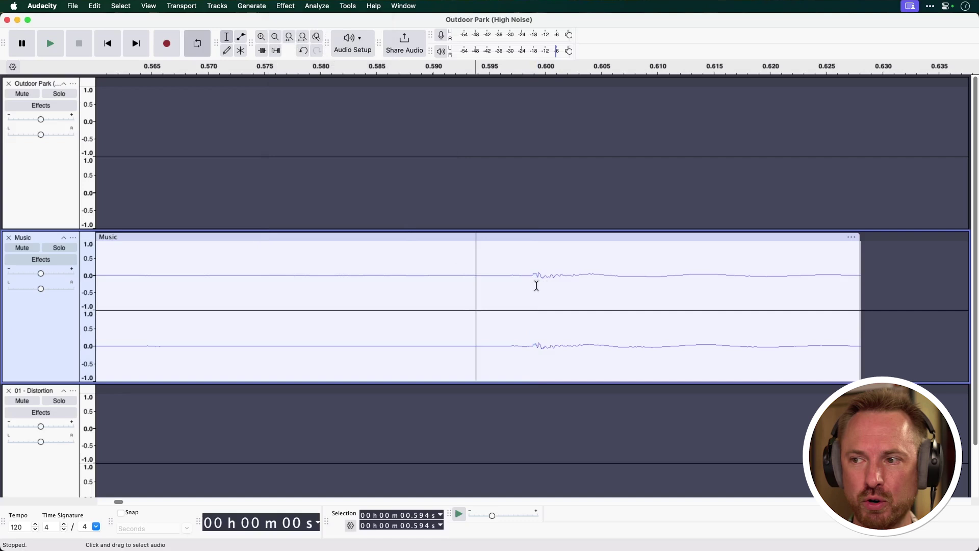
pyautogui.press('space')
pyautogui.press('space')
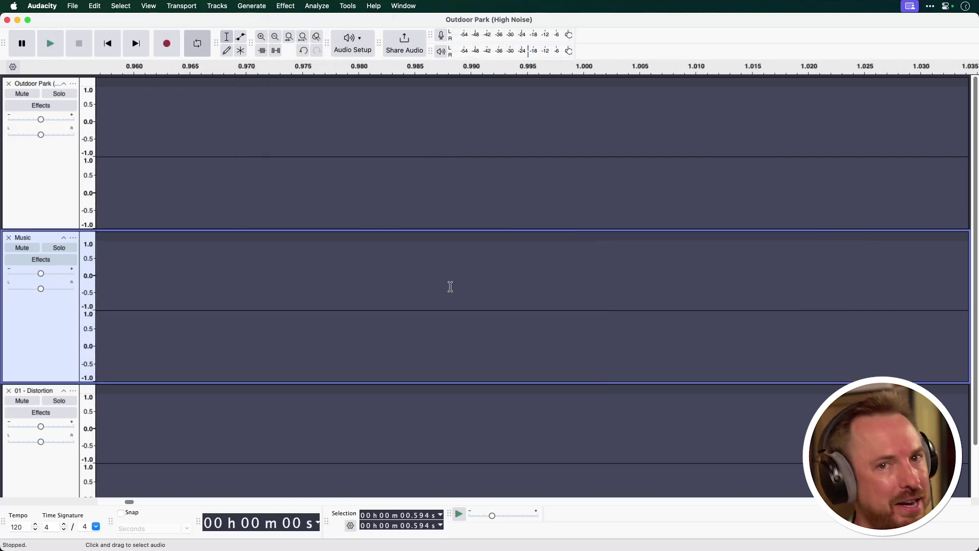
pyautogui.press('super+1')
pyautogui.press('super+1')
pyautogui.press('super+1')
pyautogui.press('super+1')
pyautogui.press('super+1')
pyautogui.press('super+1')
pyautogui.press('super+1')
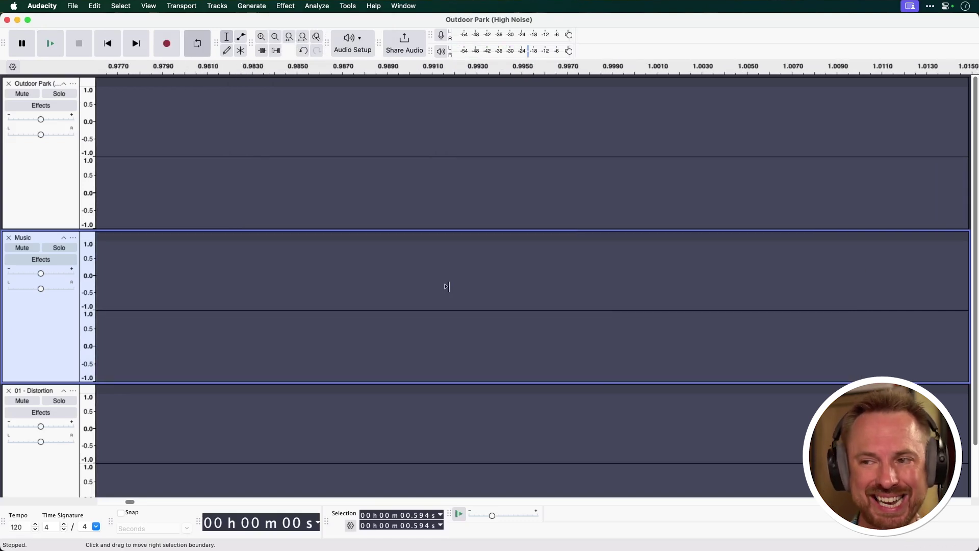
pyautogui.press('super+f')
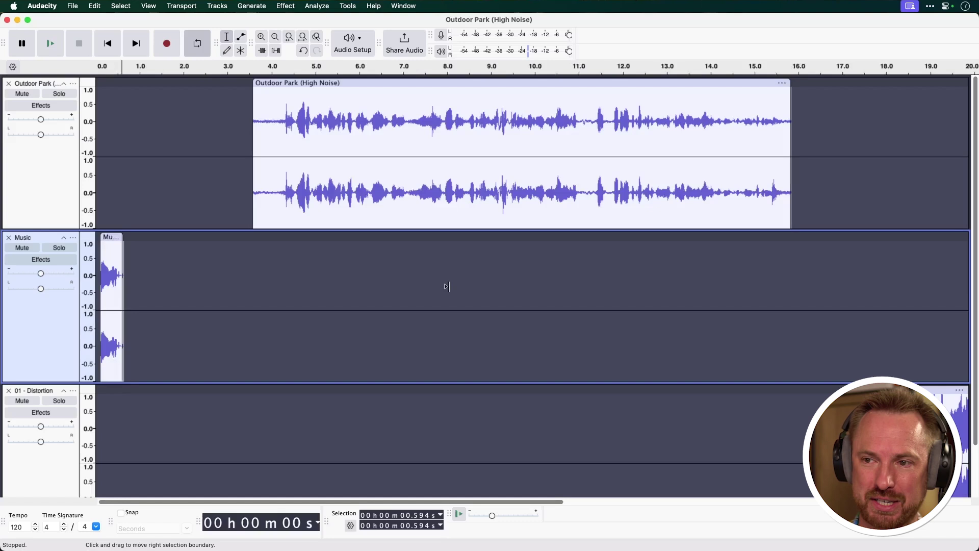
pyautogui.click(105, 195)
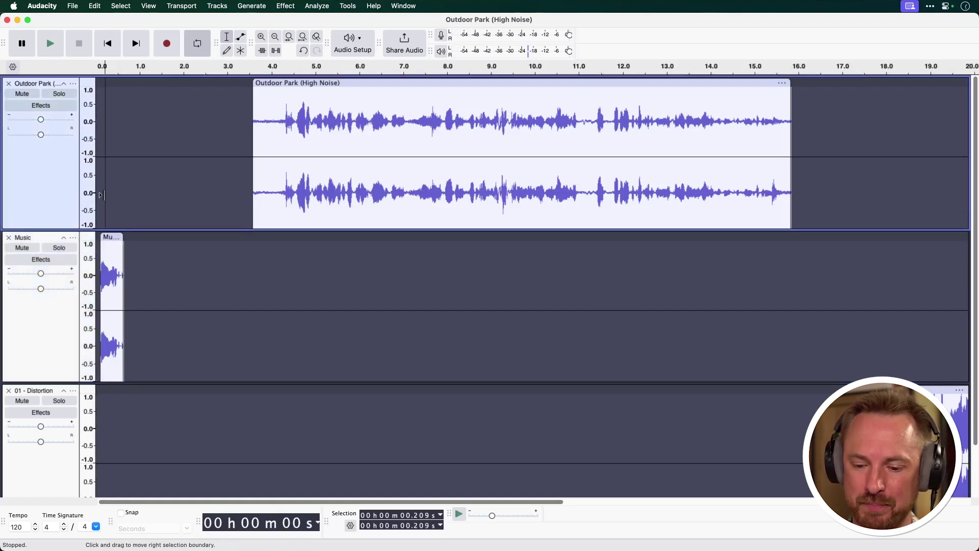
pyautogui.press('super+1')
pyautogui.press('super+1')
pyautogui.press('super+1')
pyautogui.press('super+1')
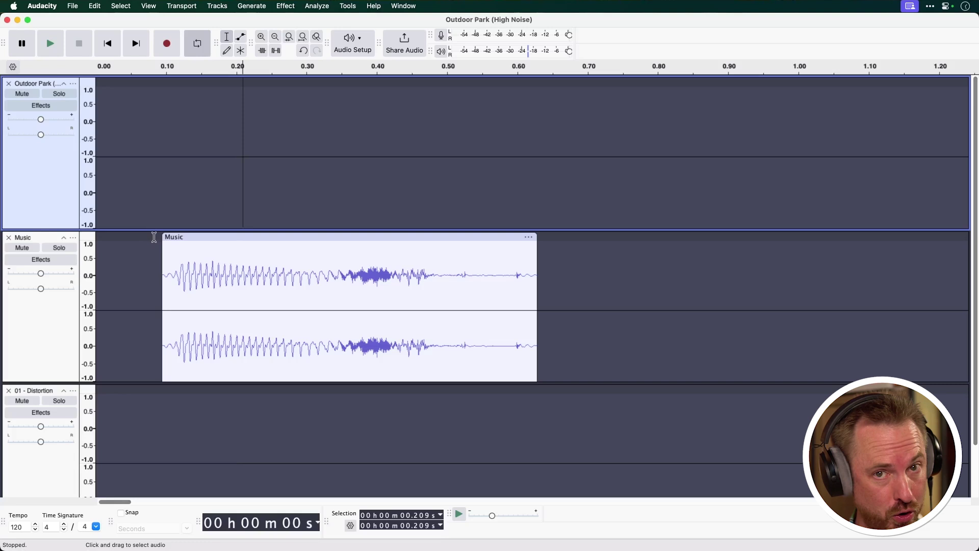
# - Select the entire Music clip and apply Click Removal with threshold 200 and max spike width 20
pyautogui.click(154, 238)
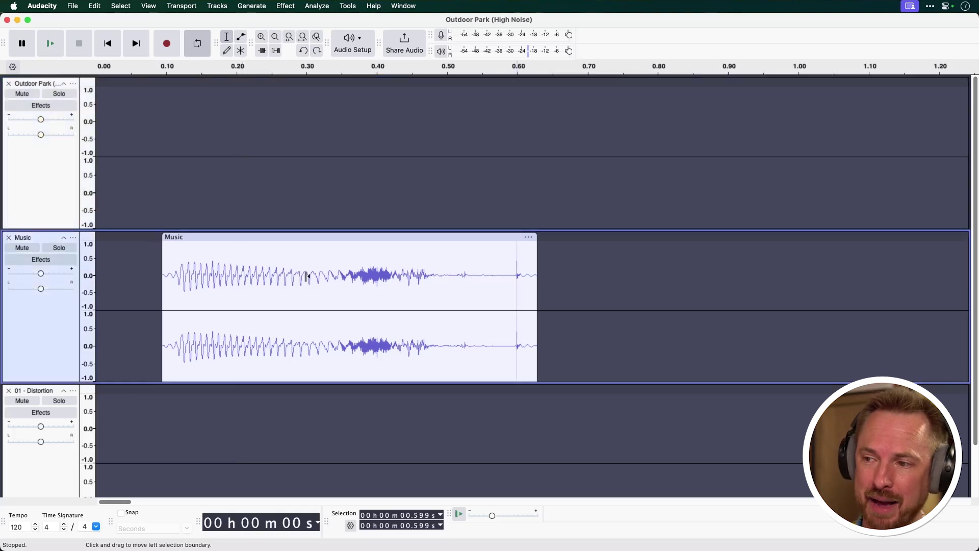
pyautogui.click(484, 283)
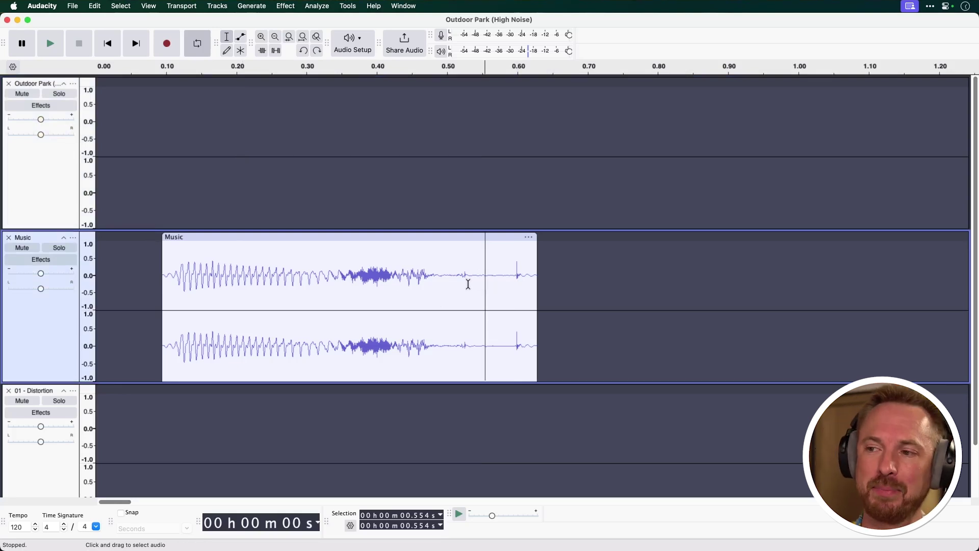
pyautogui.doubleClick(396, 257)
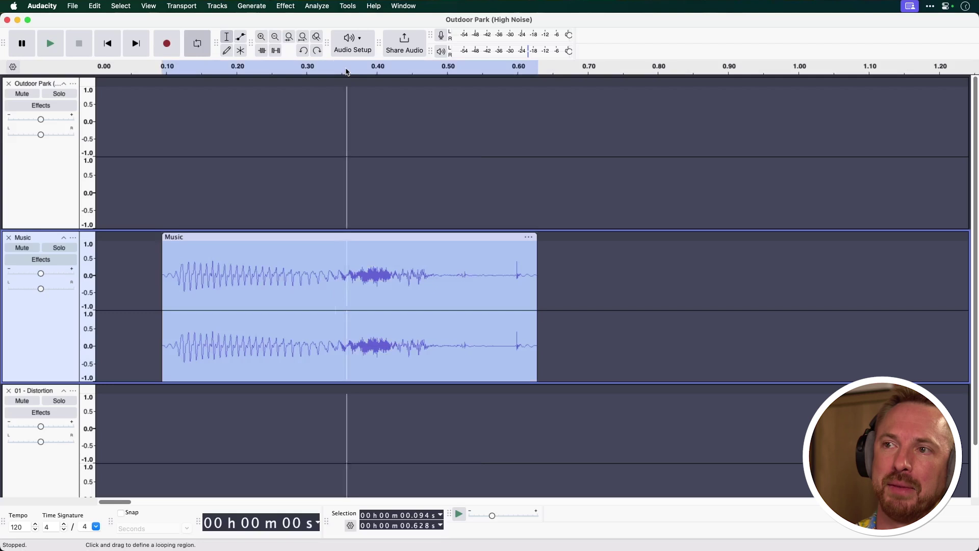
pyautogui.click(282, 6)
pyautogui.moveTo(362, 126)
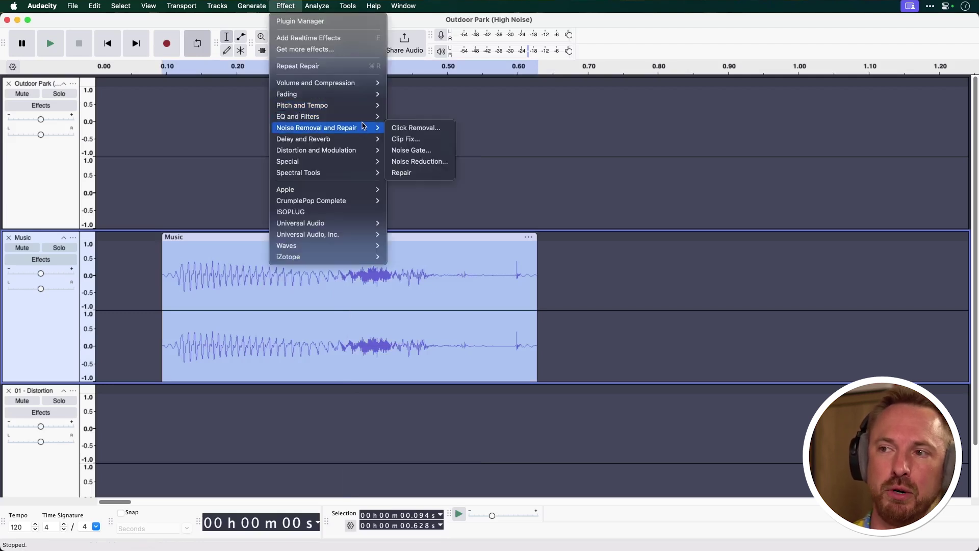
pyautogui.click(414, 127)
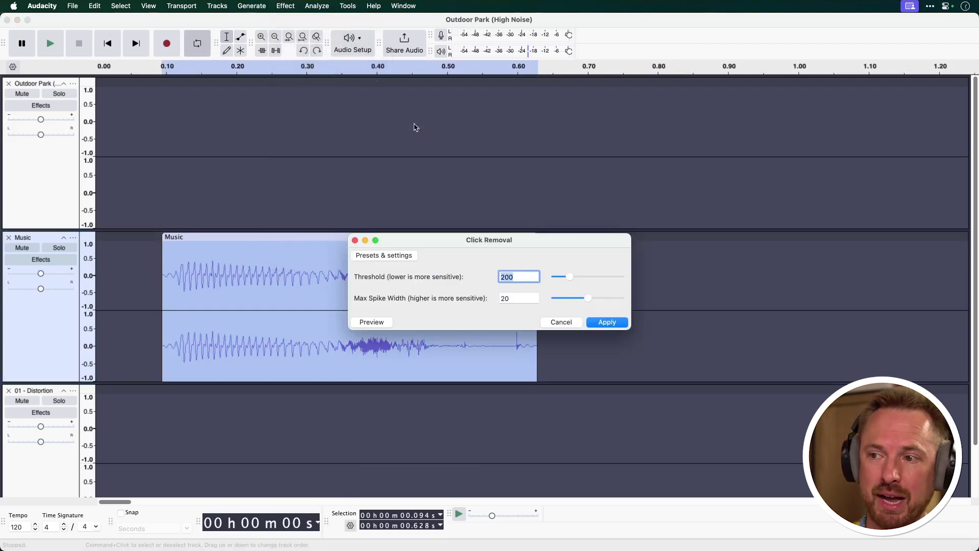
pyautogui.click(604, 322)
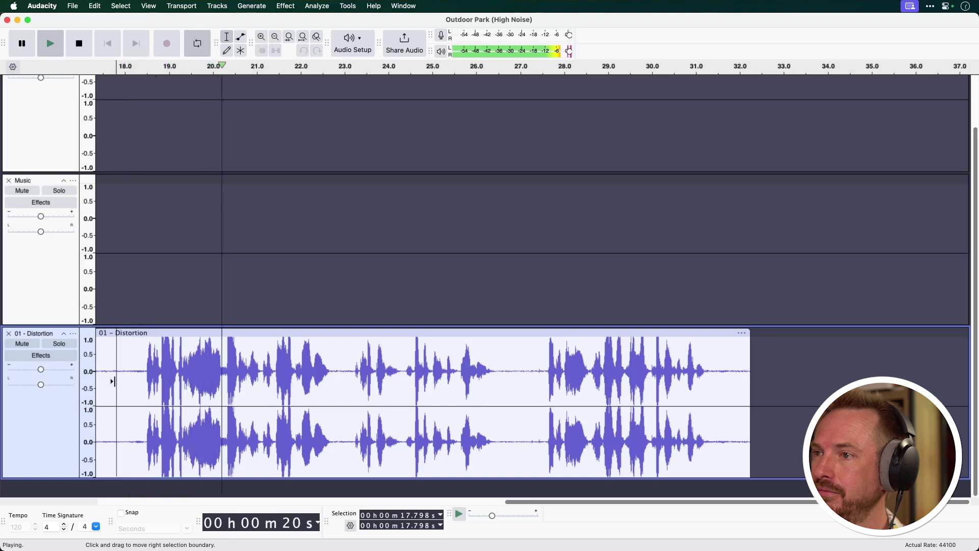
# - Apply Clip Fix to the whole 01 - Distortion clip at 95% threshold and -9 dB reduction
pyautogui.press('space')
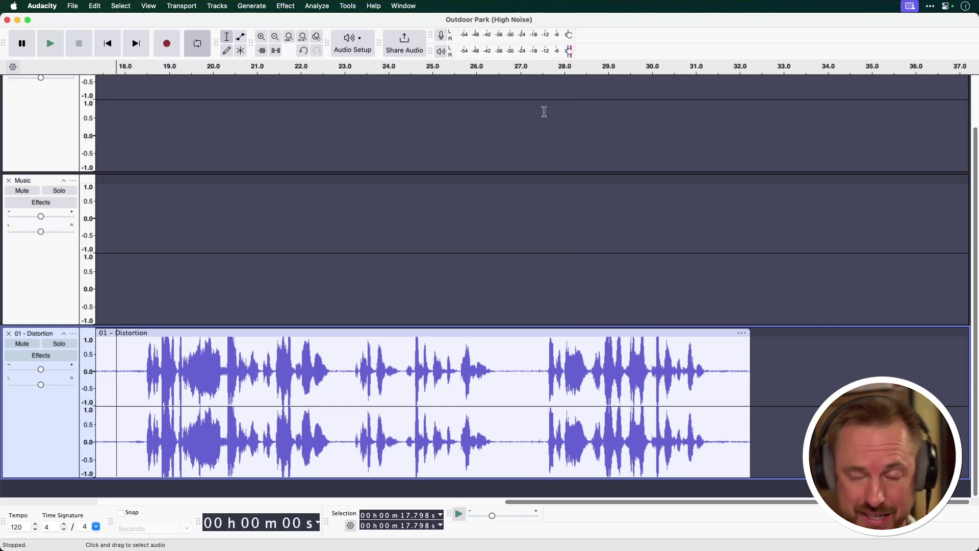
pyautogui.doubleClick(478, 362)
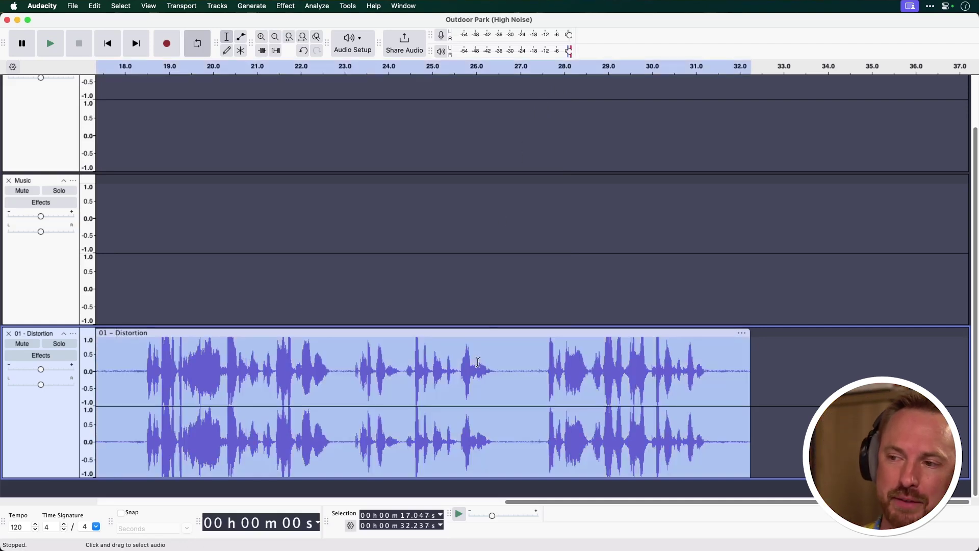
pyautogui.click(286, 6)
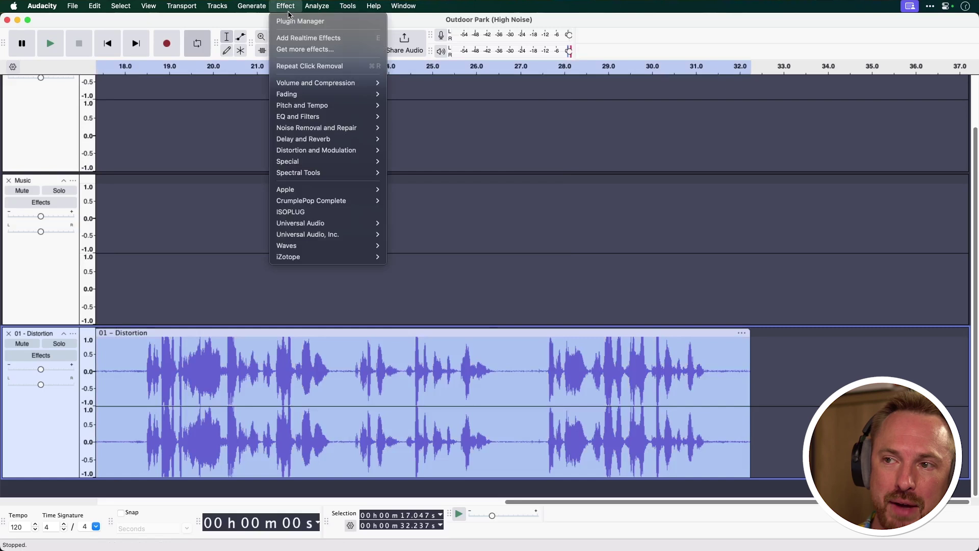
pyautogui.moveTo(347, 129)
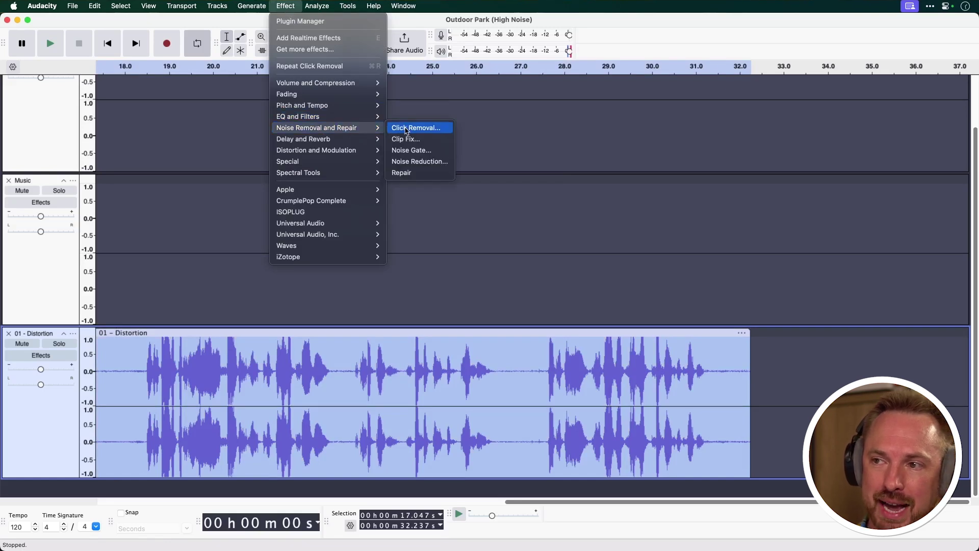
pyautogui.click(448, 139)
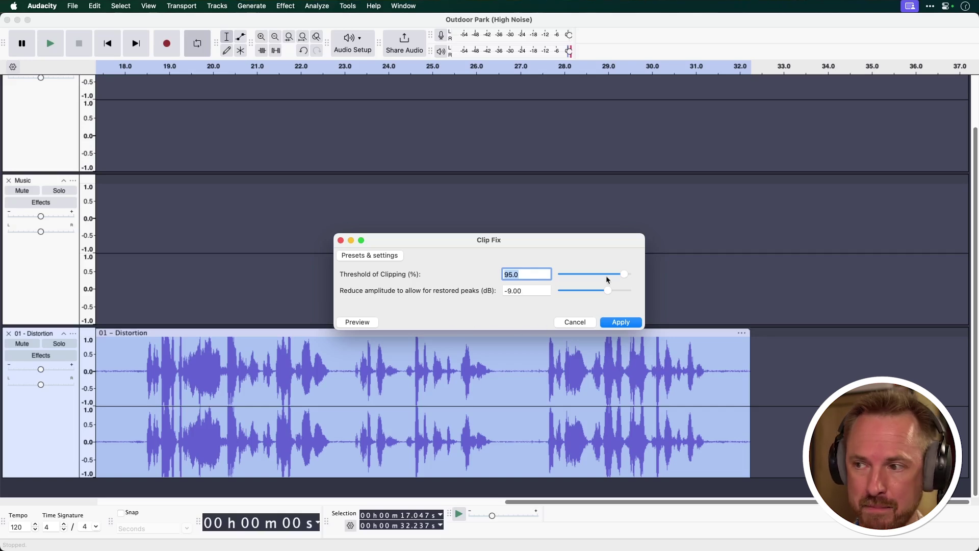
pyautogui.click(623, 324)
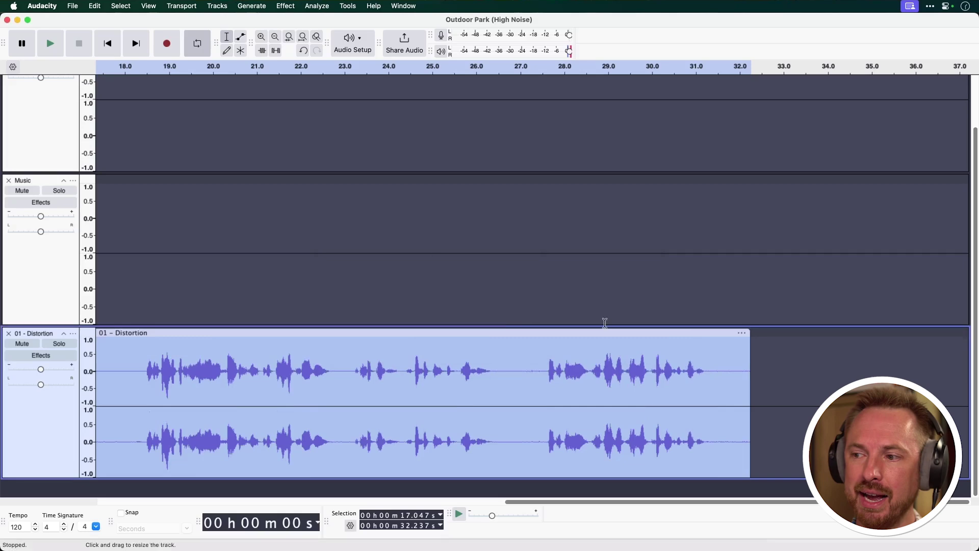
# - Play the repaired audio from about 27.4 s
pyautogui.click(512, 391)
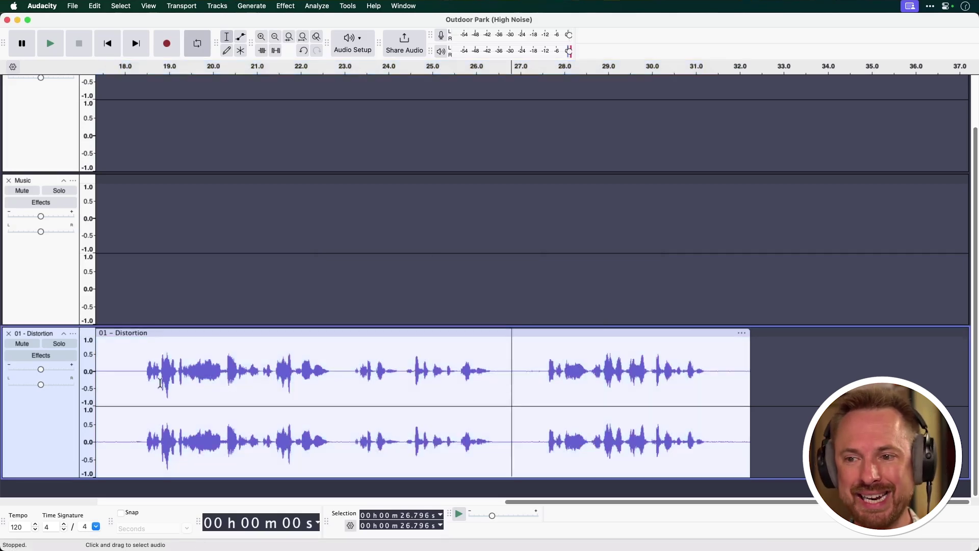
pyautogui.click(538, 375)
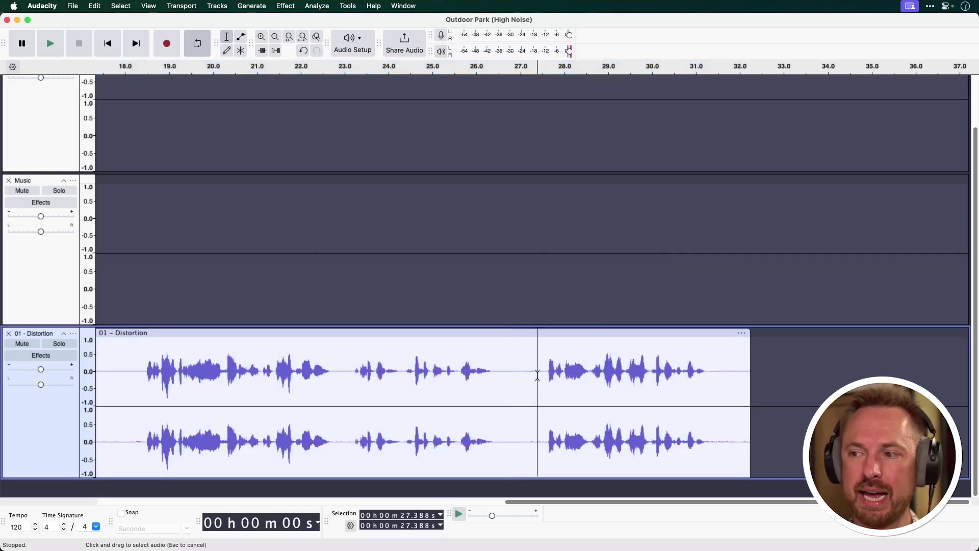
pyautogui.press('space')
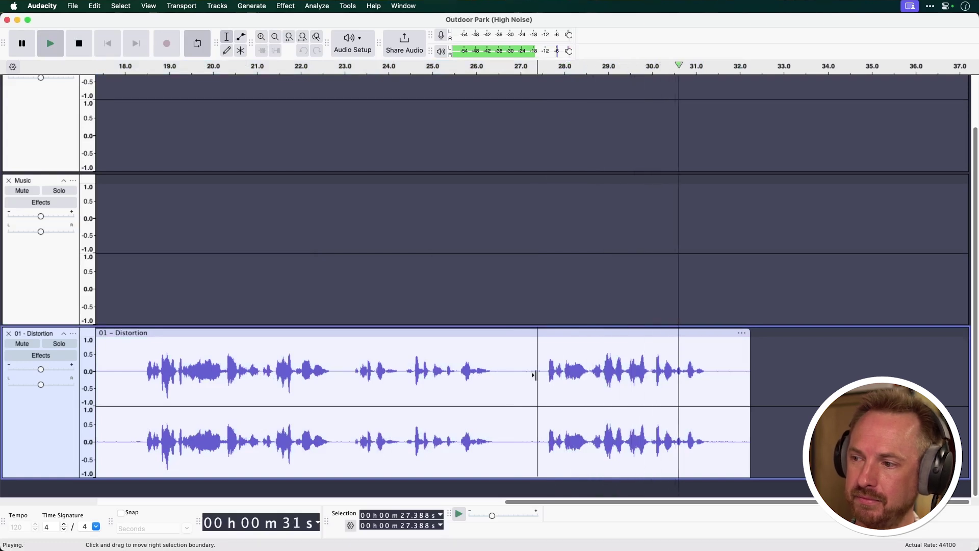
# - Play the Outdoor Park (High Noise) recording from 0 s, then stop it
pyautogui.press('space')
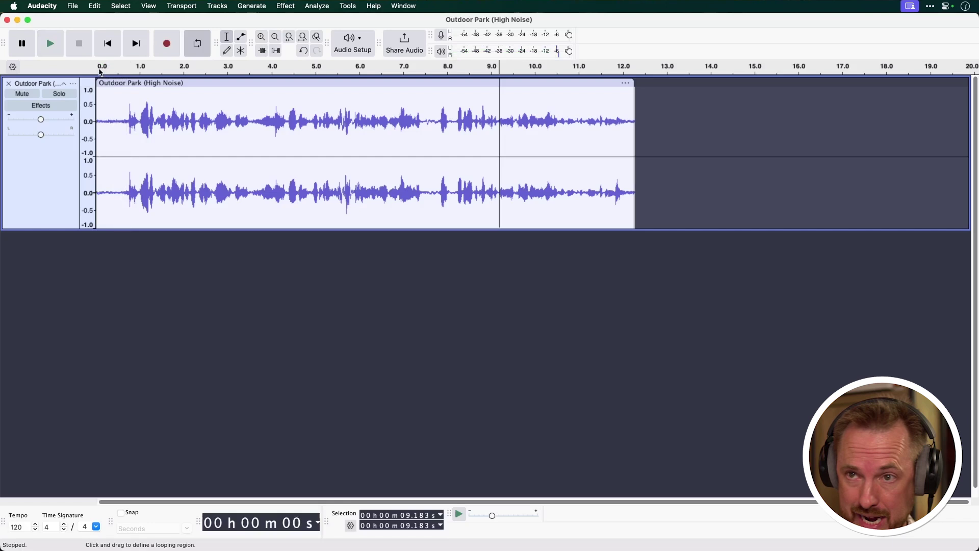
pyautogui.click(100, 72)
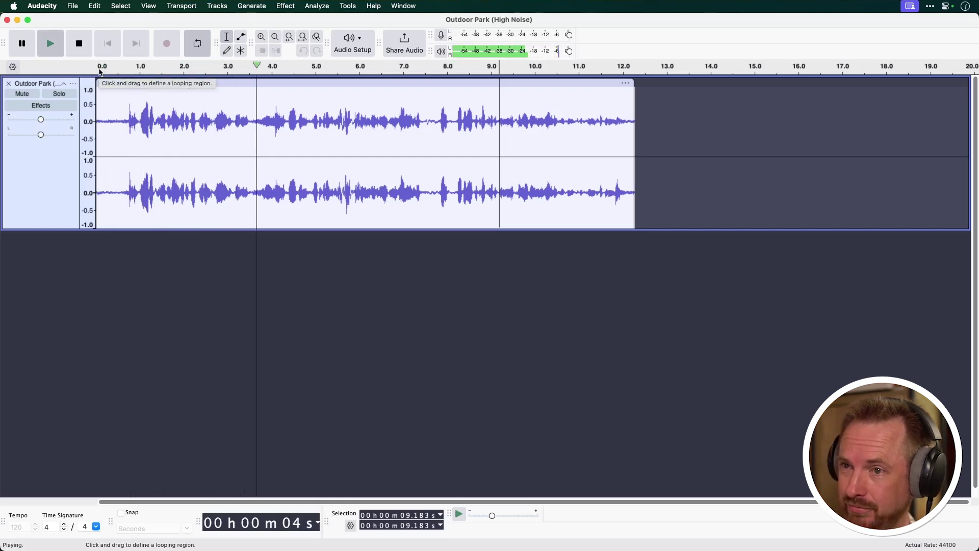
pyautogui.click(100, 72)
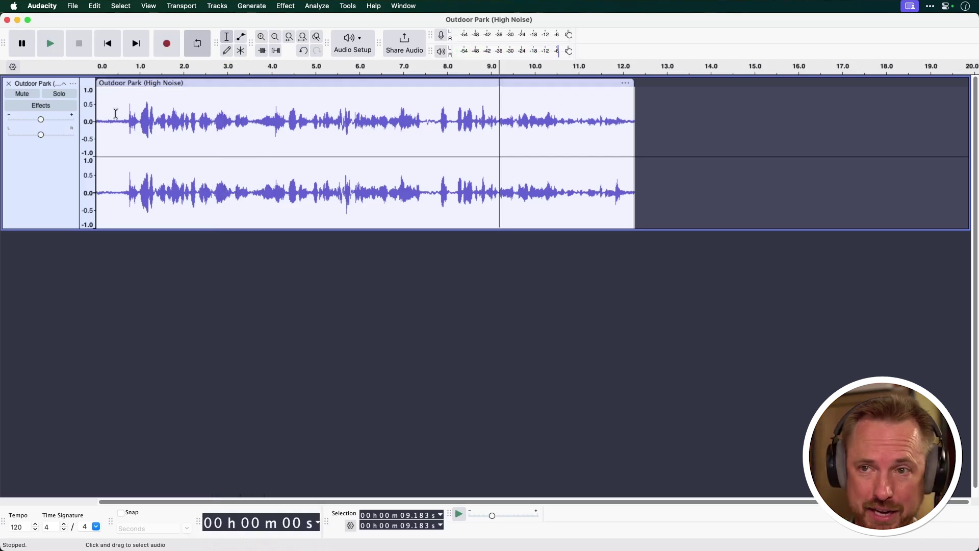
# - Select and audition the noise-only stretch from 0.09 to 0.67 s
pyautogui.moveTo(126, 113); pyautogui.dragTo(101, 115)
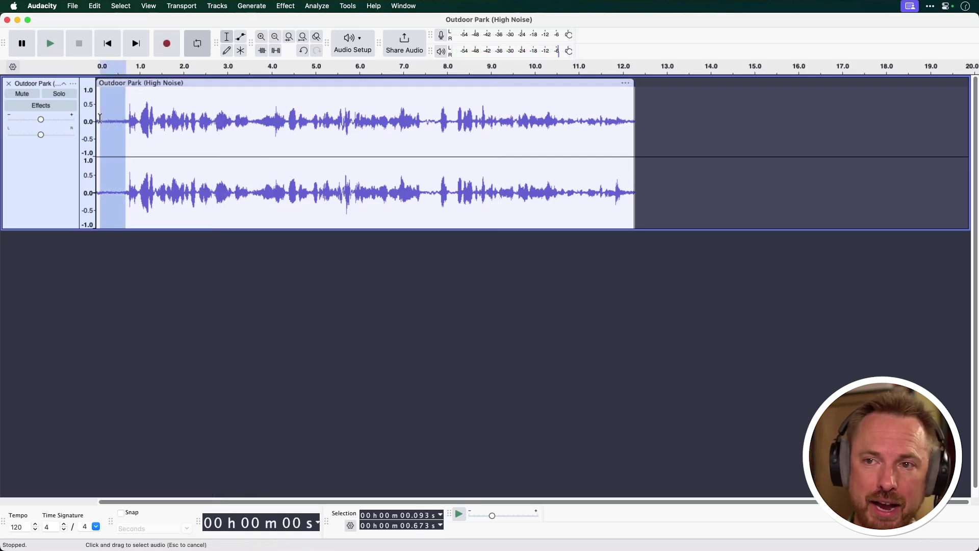
pyautogui.press('space')
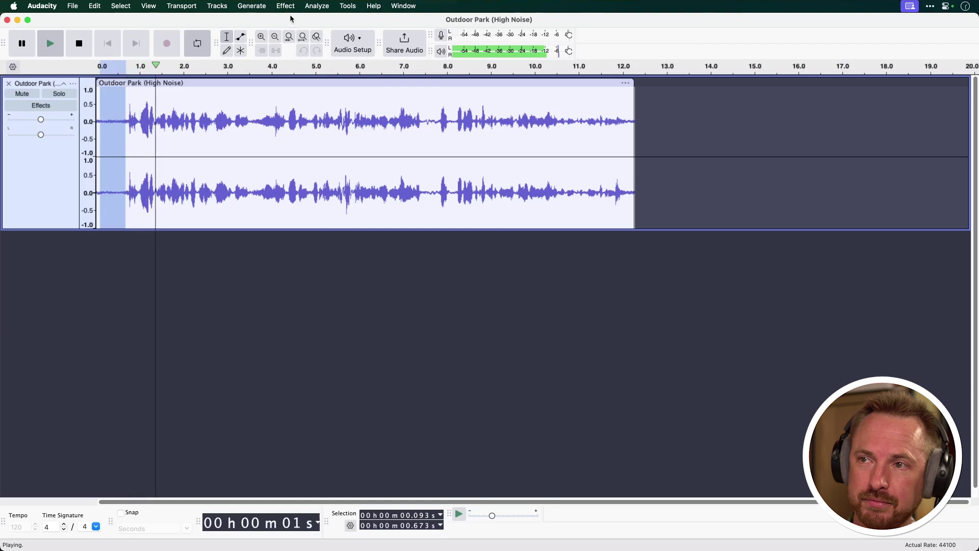
pyautogui.press('space')
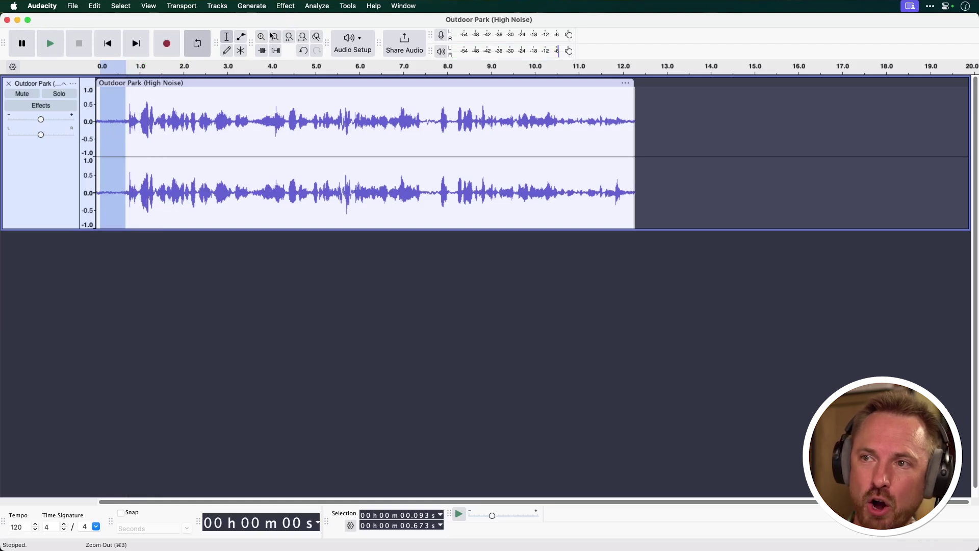
# - Capture that selection as the Noise Reduction noise profile
pyautogui.click(281, 10)
pyautogui.moveTo(344, 128)
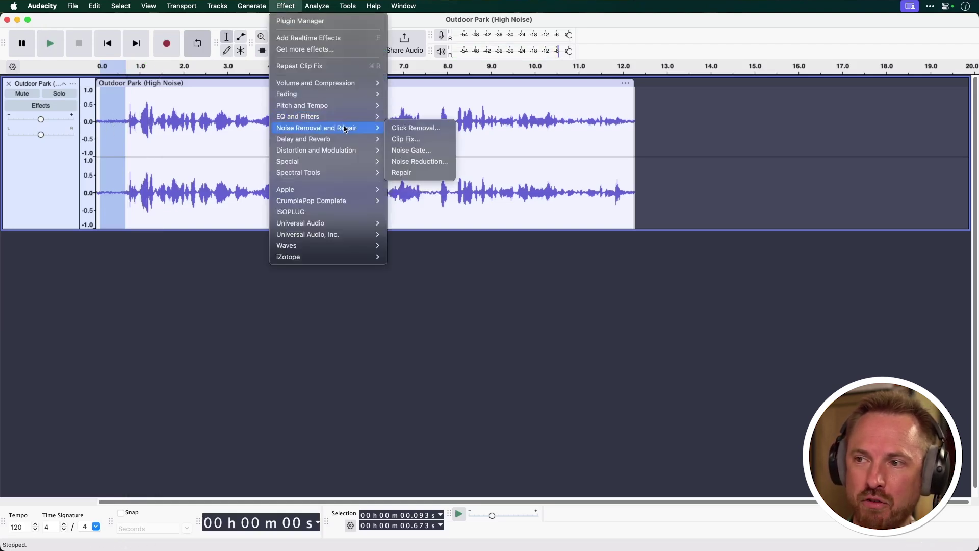
pyautogui.click(416, 162)
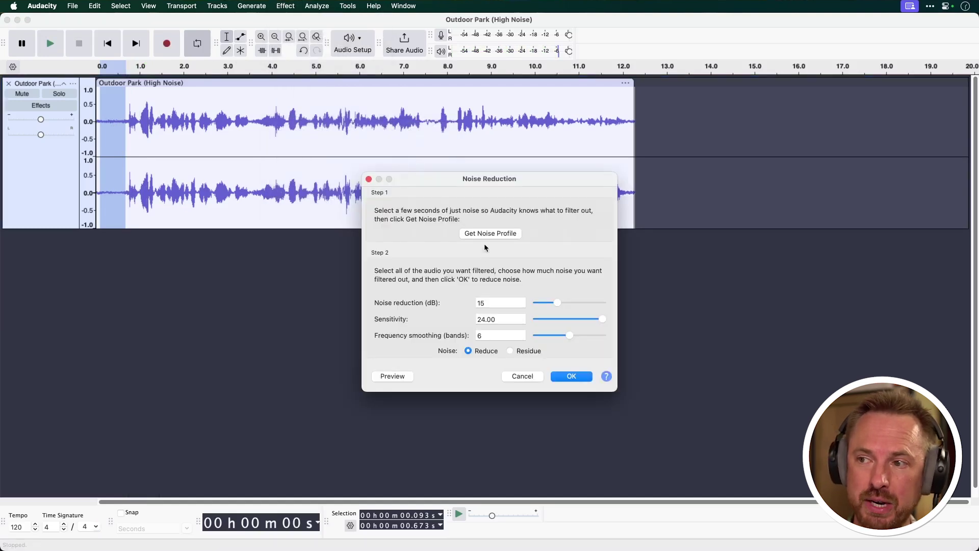
pyautogui.click(490, 233)
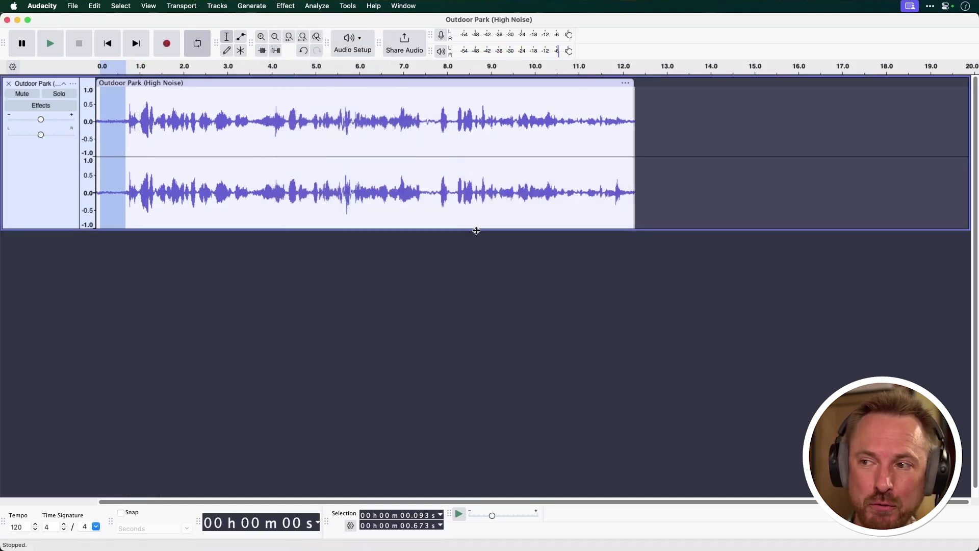
# - Apply Noise Reduction at 15 dB with sensitivity 16.00 to the whole Outdoor Park clip
pyautogui.doubleClick(268, 141)
pyautogui.click(297, 6)
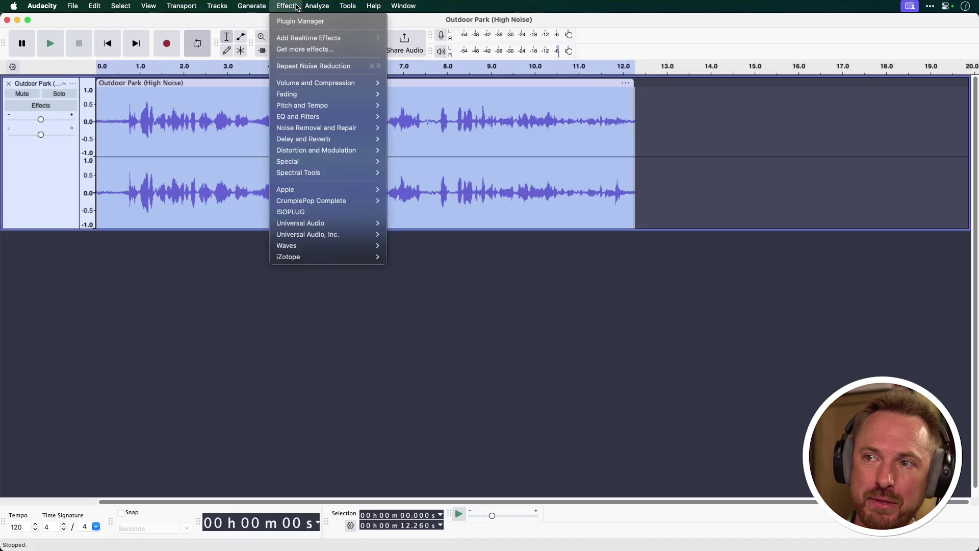
pyautogui.moveTo(359, 133)
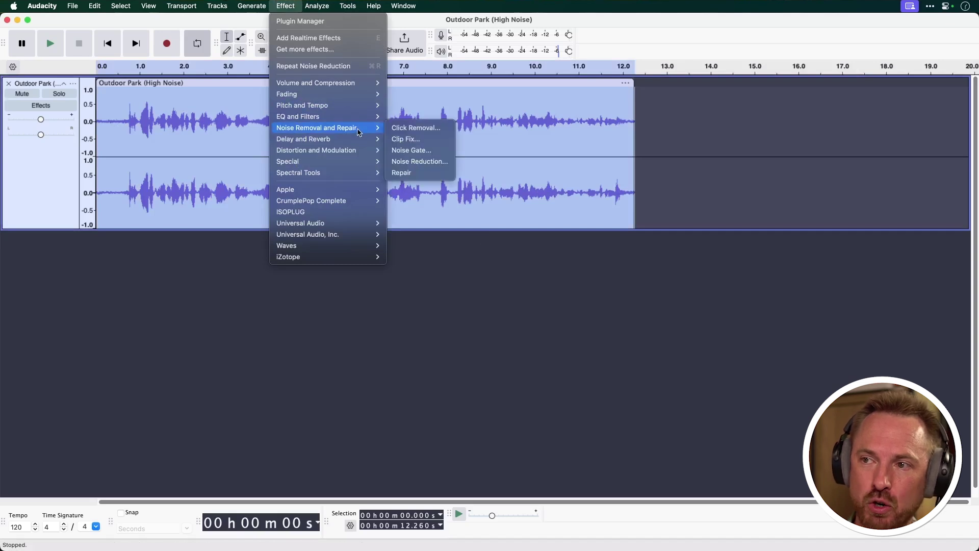
pyautogui.click(419, 161)
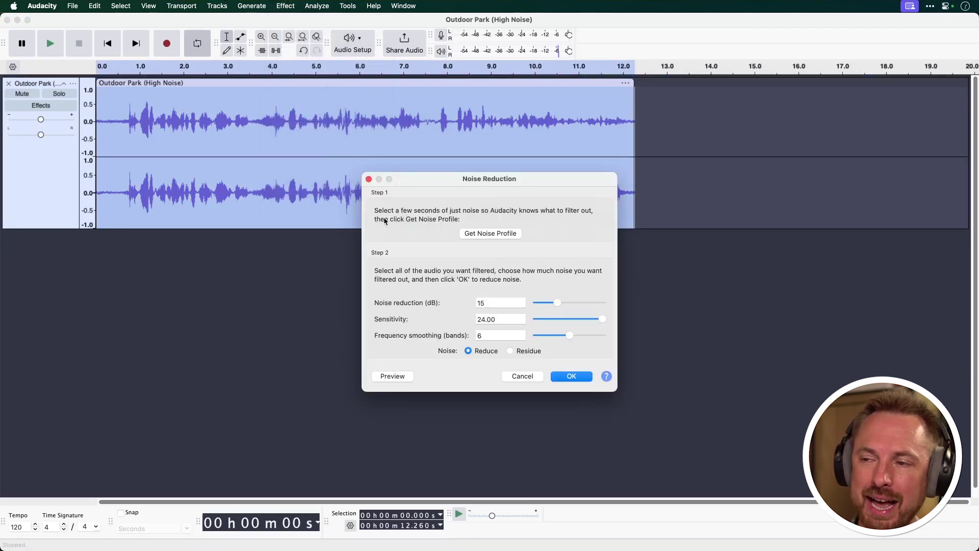
pyautogui.click(490, 305)
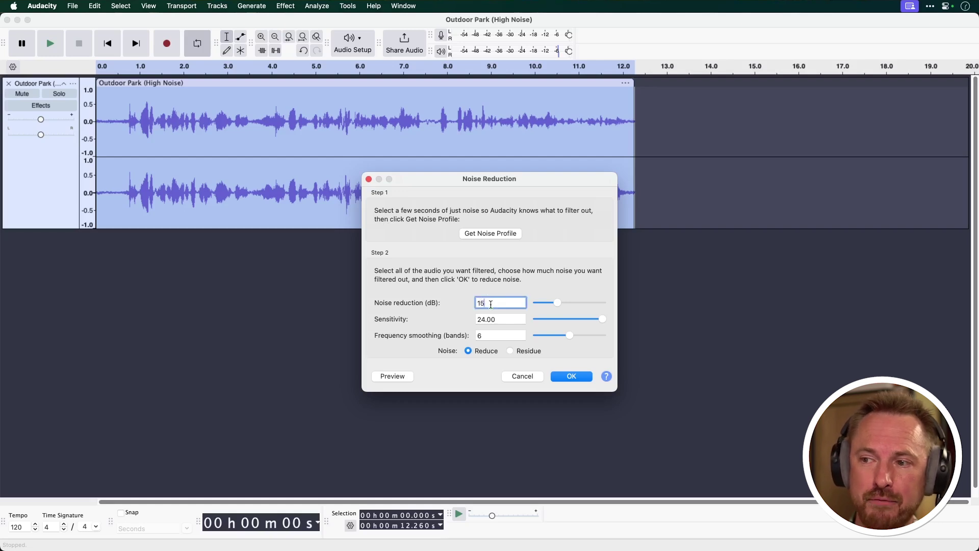
pyautogui.click(500, 319)
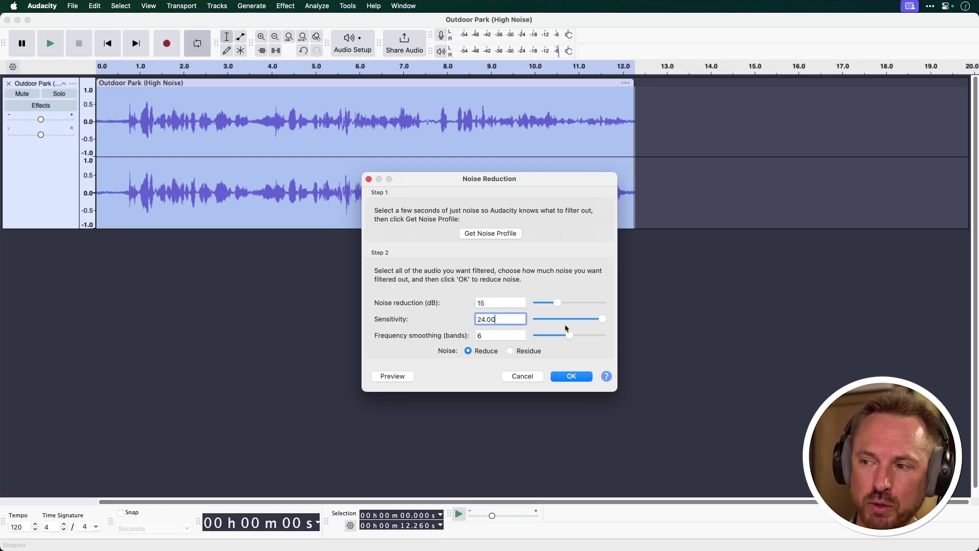
pyautogui.click(581, 320)
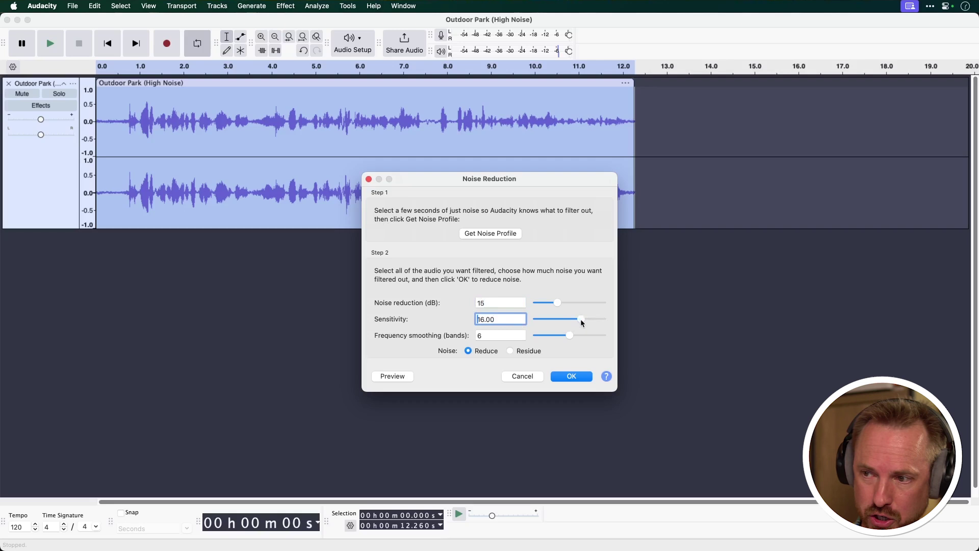
pyautogui.click(558, 377)
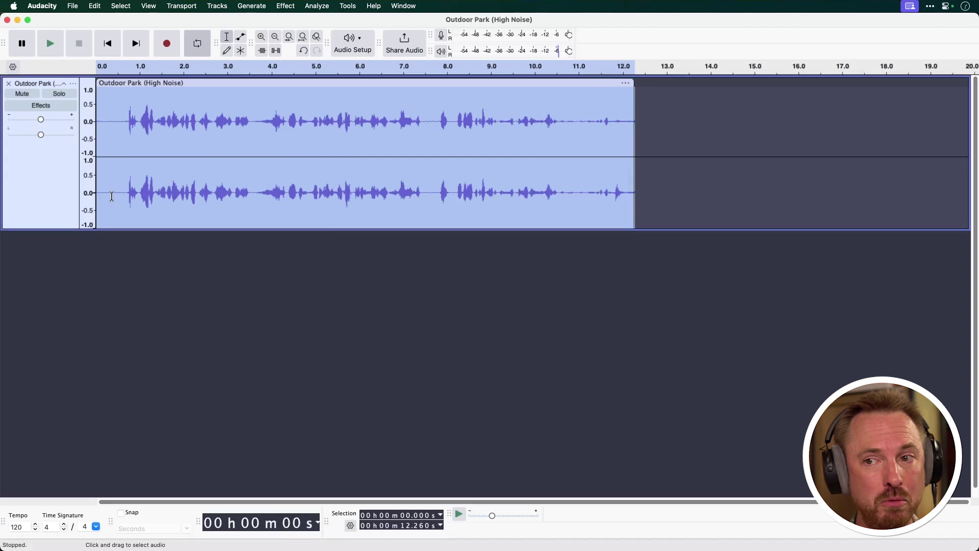
# - Listen to the cleaned track from its start, then undo the noise reduction
pyautogui.click(118, 196)
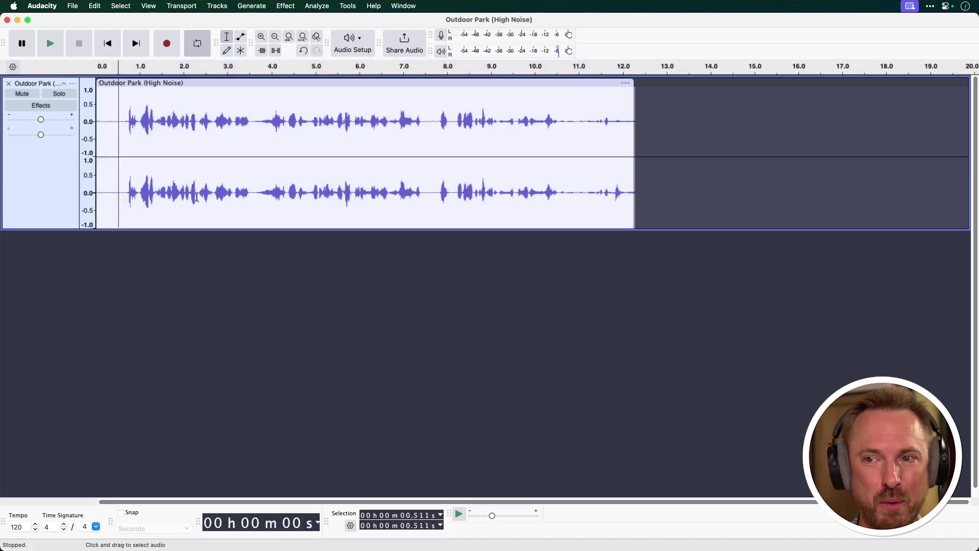
pyautogui.click(103, 190)
pyautogui.press('space')
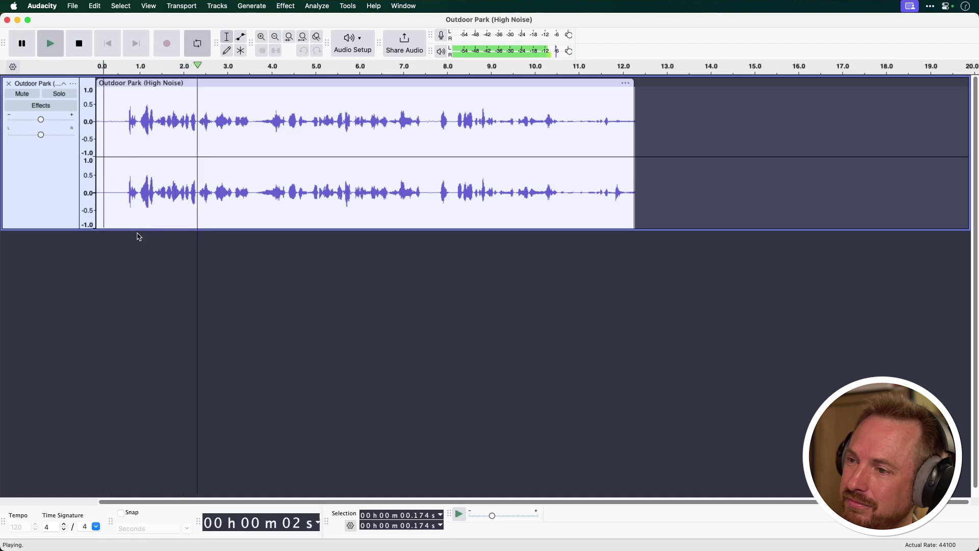
pyautogui.press('space')
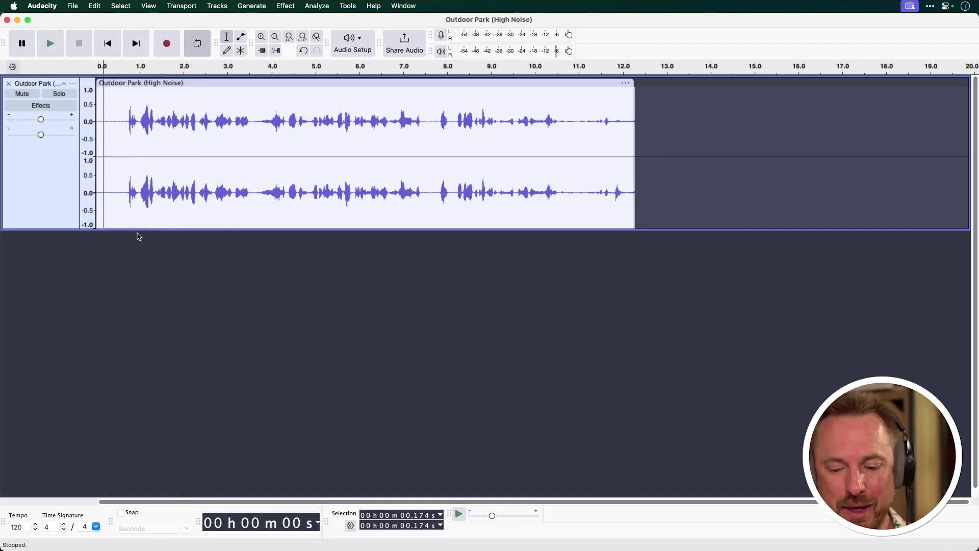
pyautogui.press('super+z')
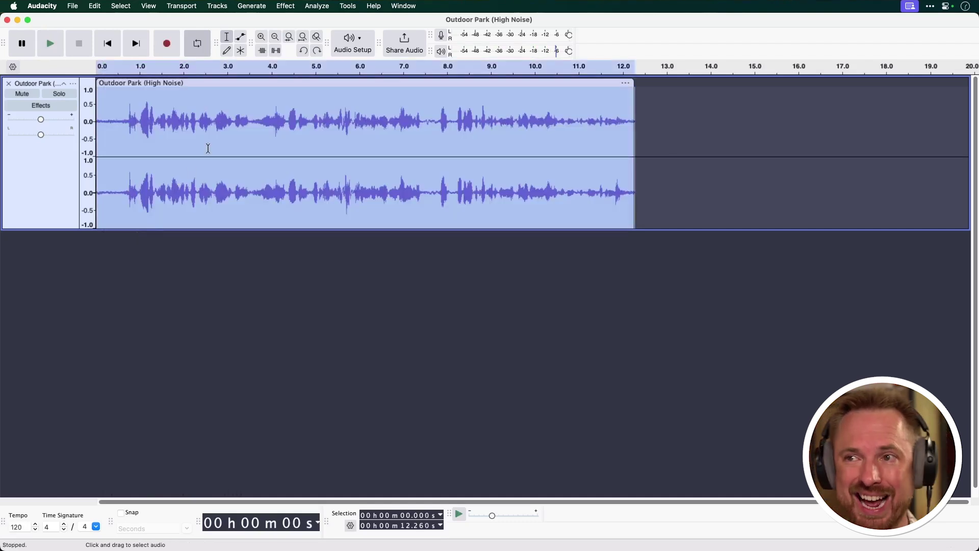
# - Reapply Noise Reduction at a gentler 9 dB with lower sensitivity, and listen to it
pyautogui.click(286, 6)
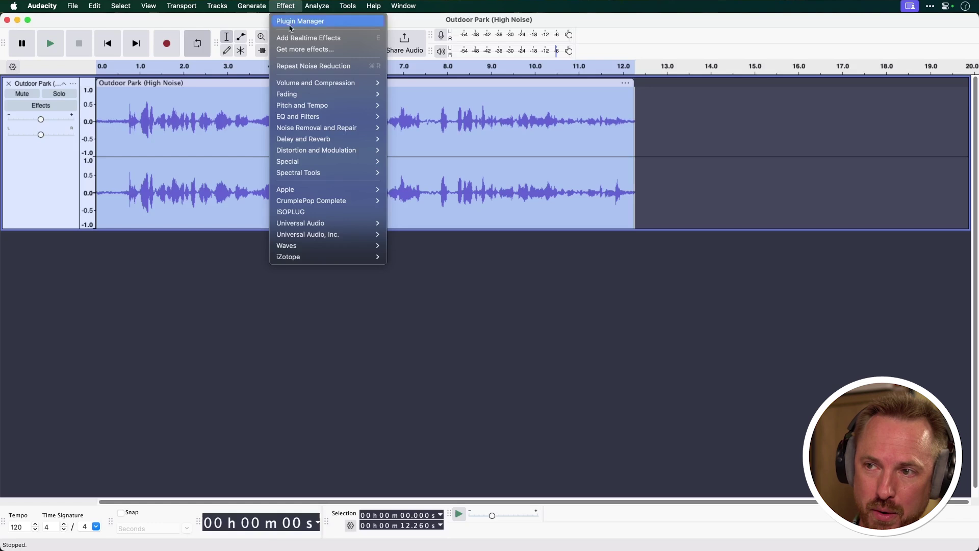
pyautogui.moveTo(355, 132)
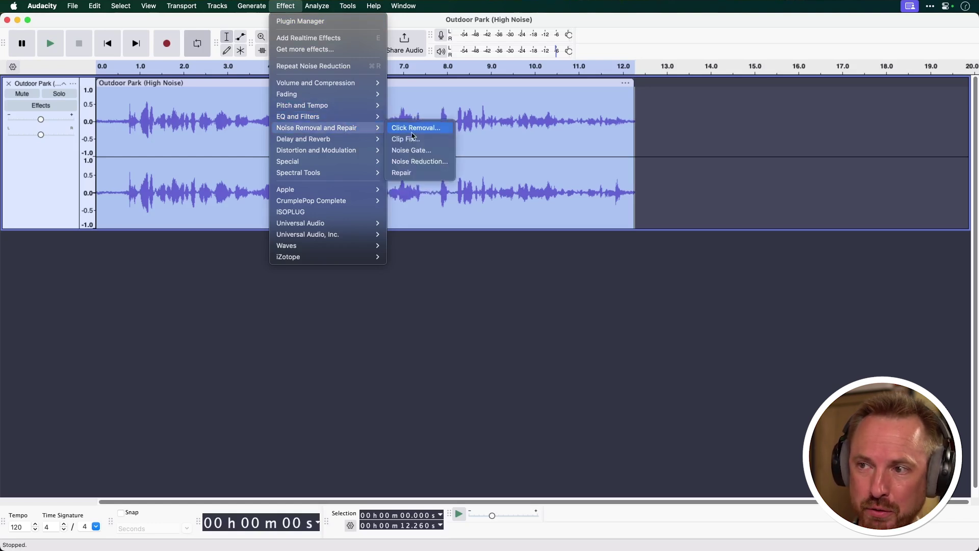
pyautogui.click(419, 161)
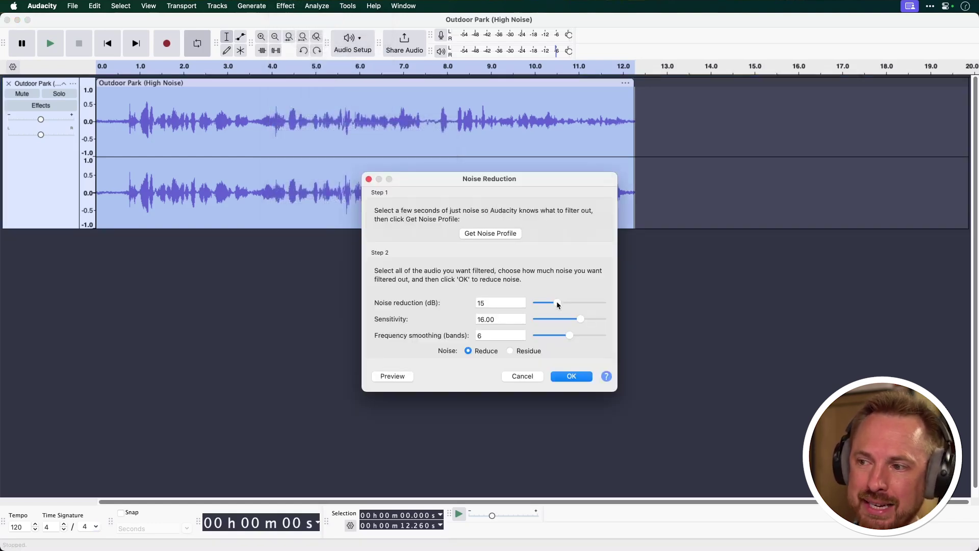
pyautogui.moveTo(558, 304)
pyautogui.mouseDown()
pyautogui.moveTo(545, 305)
pyautogui.moveTo(561, 320)
pyautogui.mouseUp()
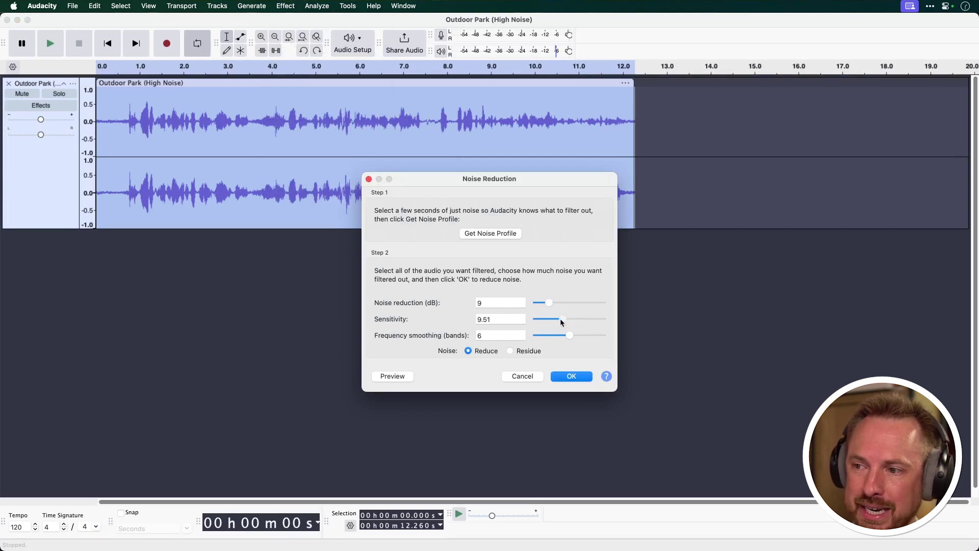
pyautogui.click(571, 376)
pyautogui.press('space')
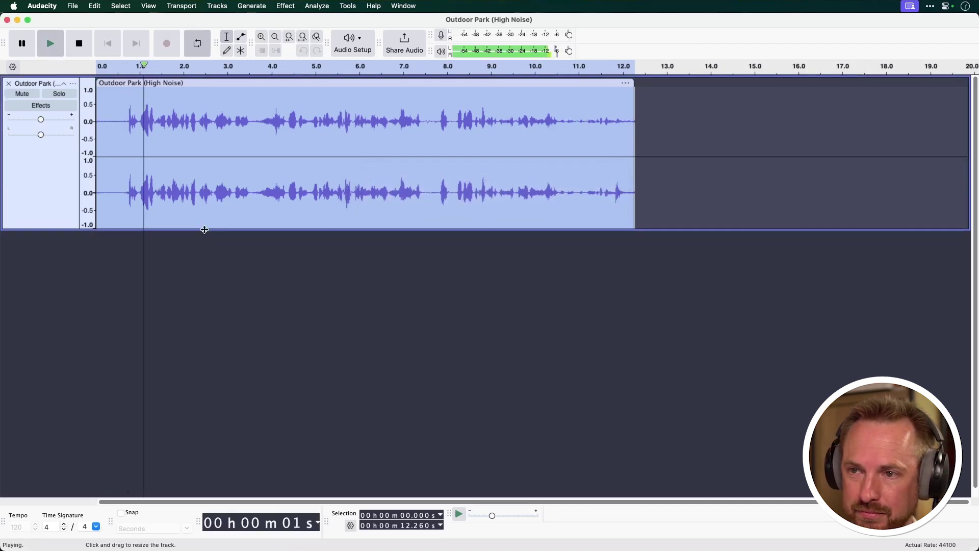
pyautogui.press('space')
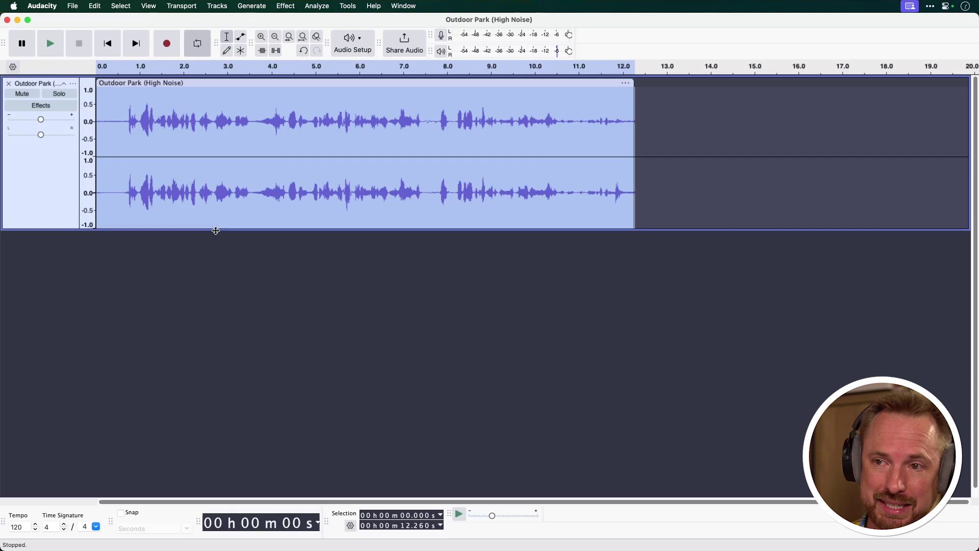
# - Apply a Noise Gate with a -26.60 dB threshold and play from the clip start
pyautogui.click(287, 6)
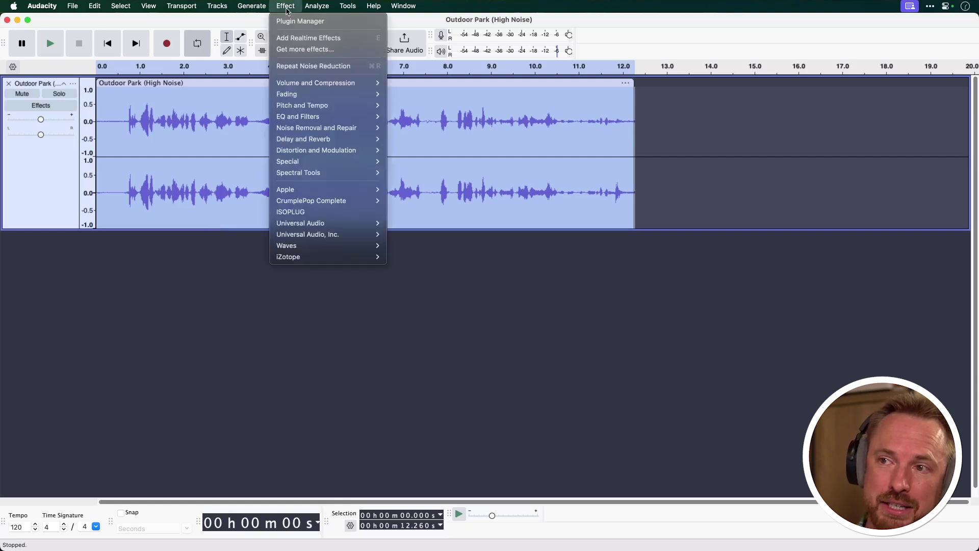
pyautogui.moveTo(340, 130)
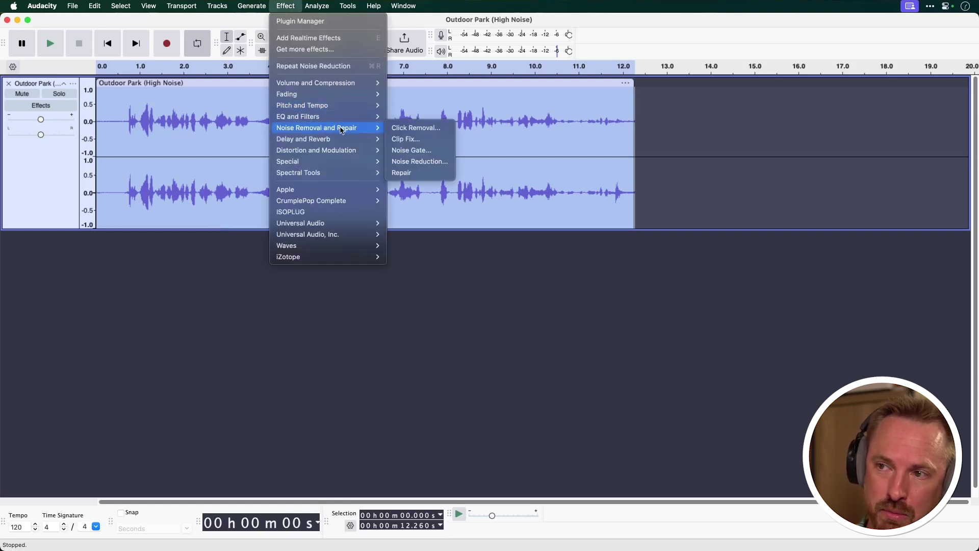
pyautogui.click(417, 152)
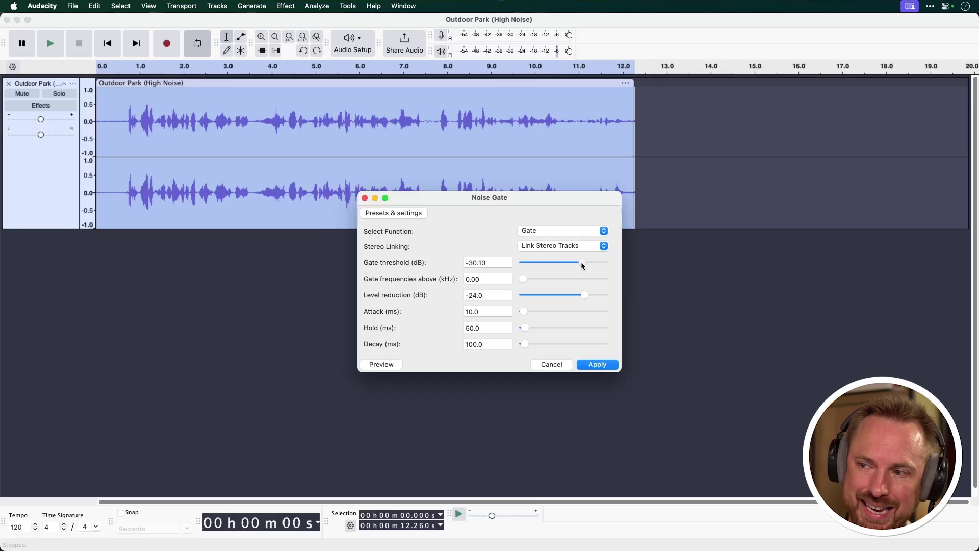
pyautogui.moveTo(586, 264); pyautogui.dragTo(585, 266)
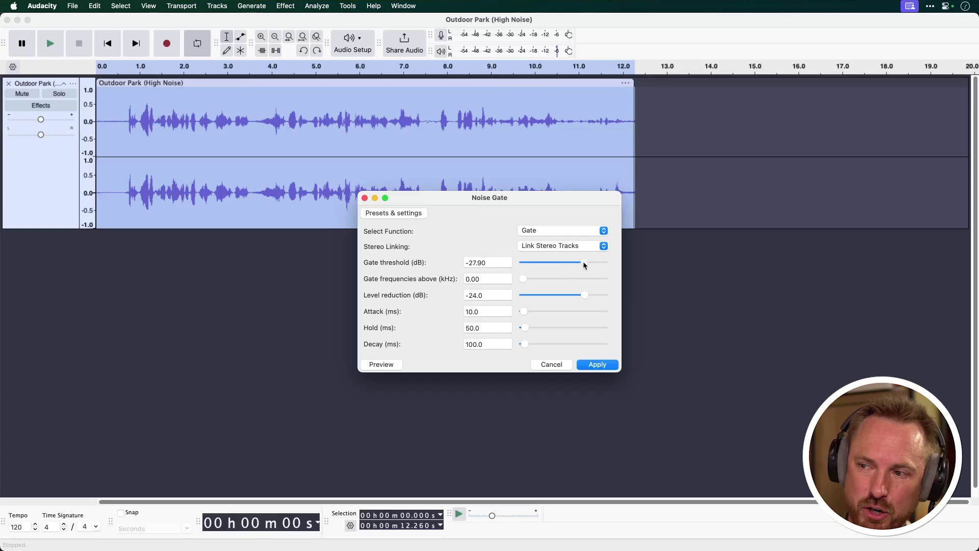
pyautogui.click(600, 369)
pyautogui.click(105, 192)
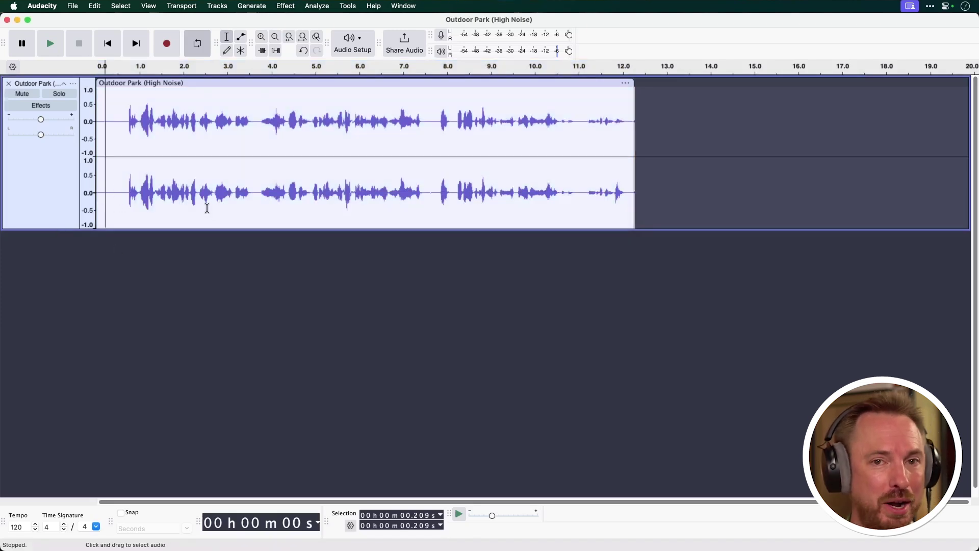
pyautogui.press('space')
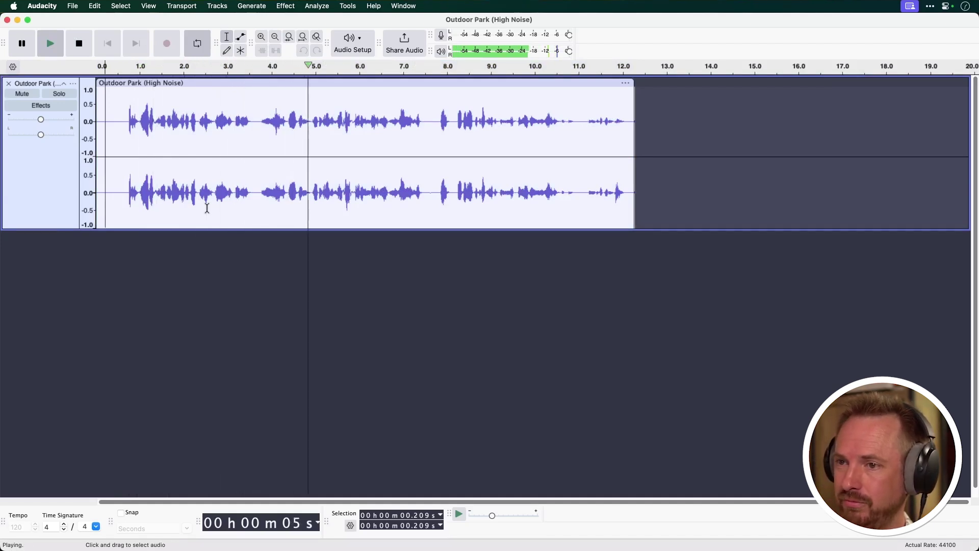
# - Retune the Noise Gate to -29.30 dB, 1 ms attack, 188 ms hold, 54 ms decay, and play it
pyautogui.press('space')
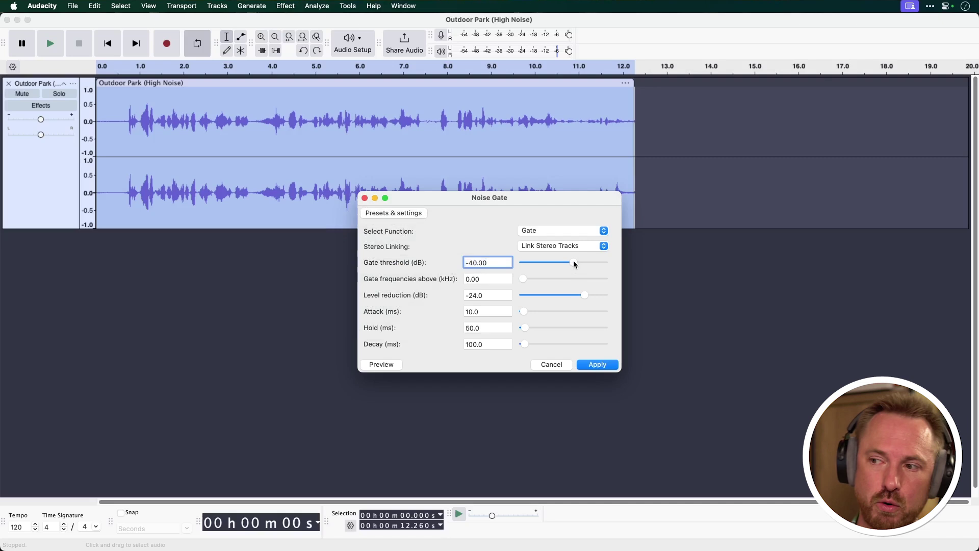
pyautogui.moveTo(573, 260); pyautogui.dragTo(584, 266)
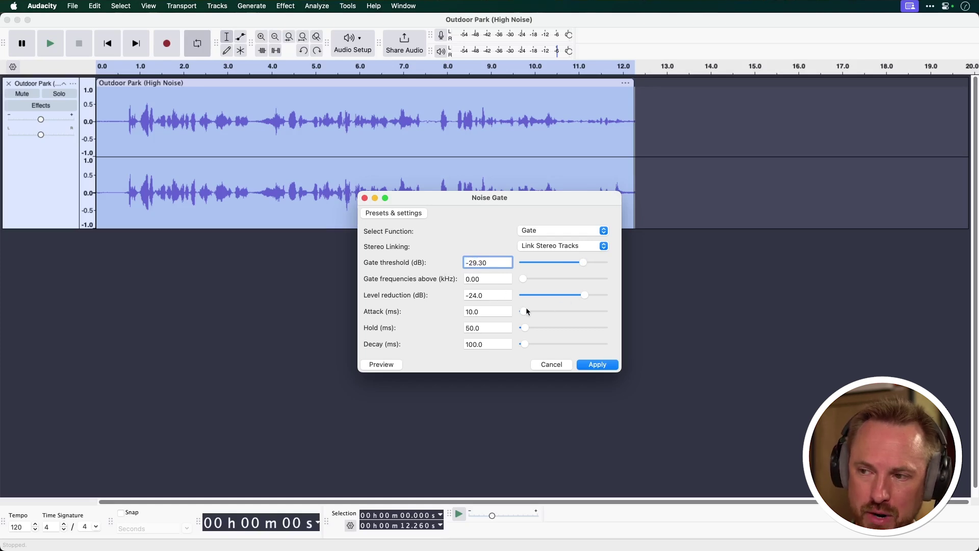
pyautogui.moveTo(527, 328); pyautogui.dragTo(523, 348)
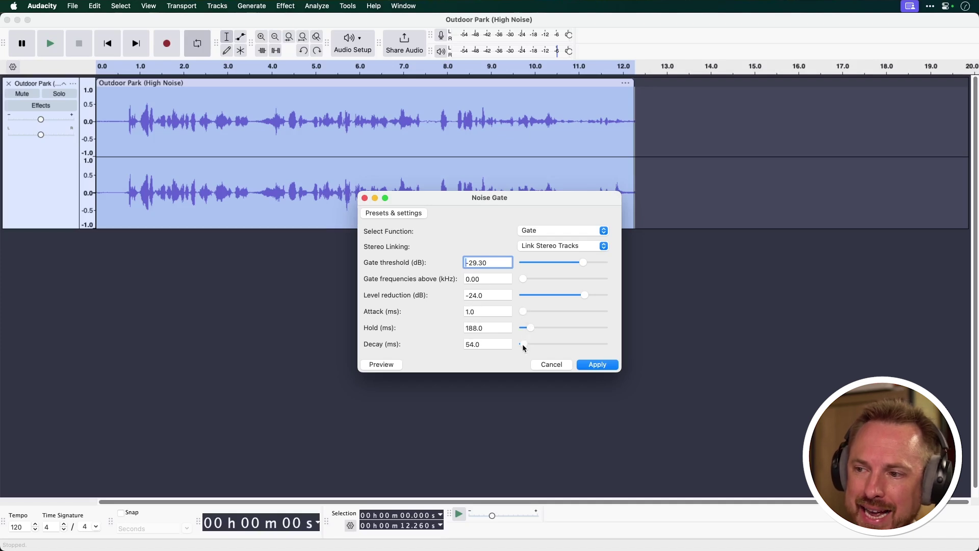
pyautogui.click(591, 365)
pyautogui.press('space')
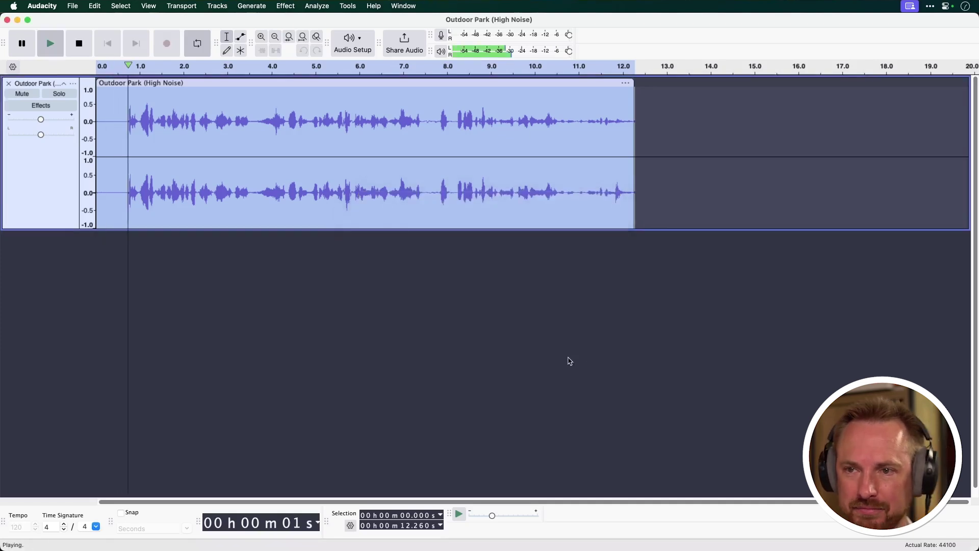